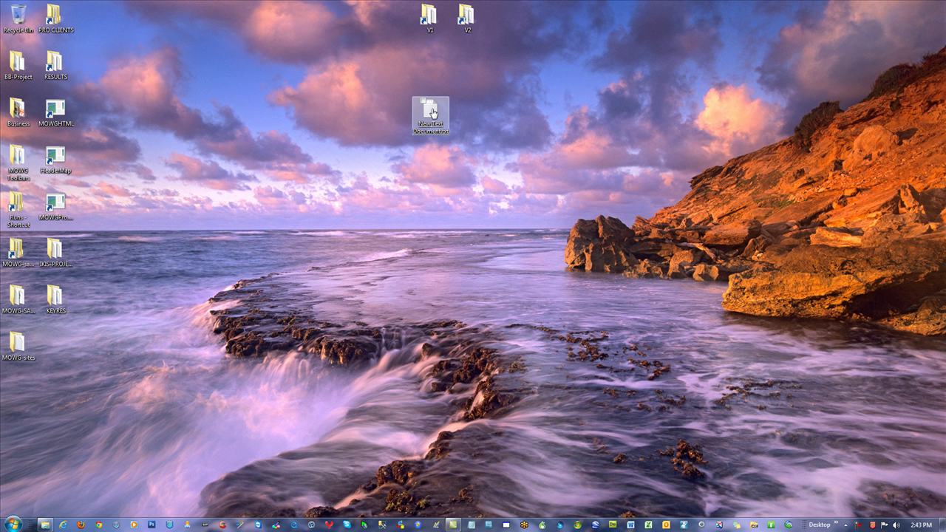
# - Open New Text Document.txt in Notepad and select the four site URLs
pyautogui.moveTo(433, 112)
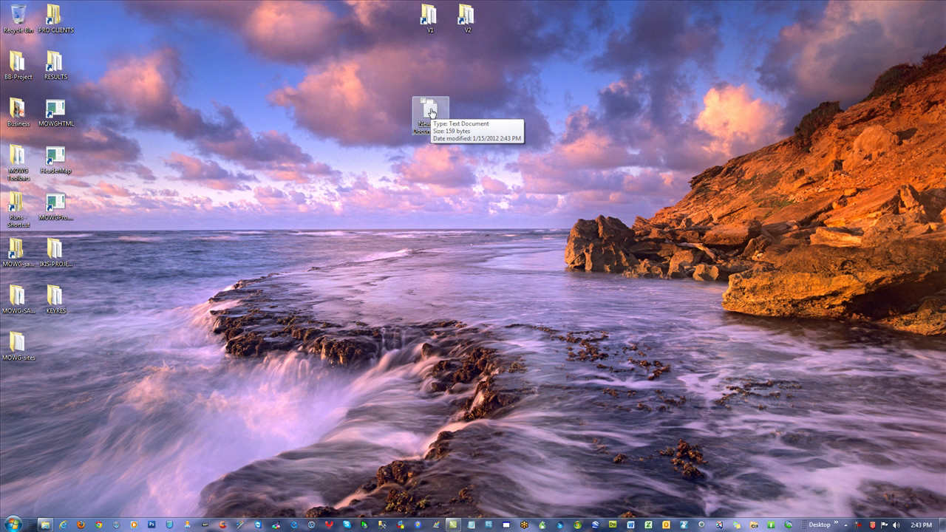
pyautogui.doubleClick(432, 112)
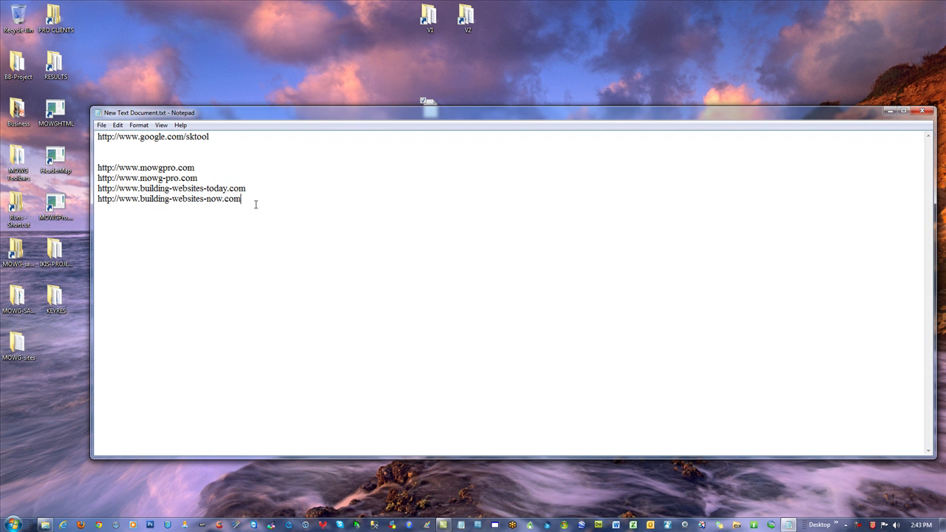
pyautogui.moveTo(258, 204); pyautogui.dragTo(99, 169)
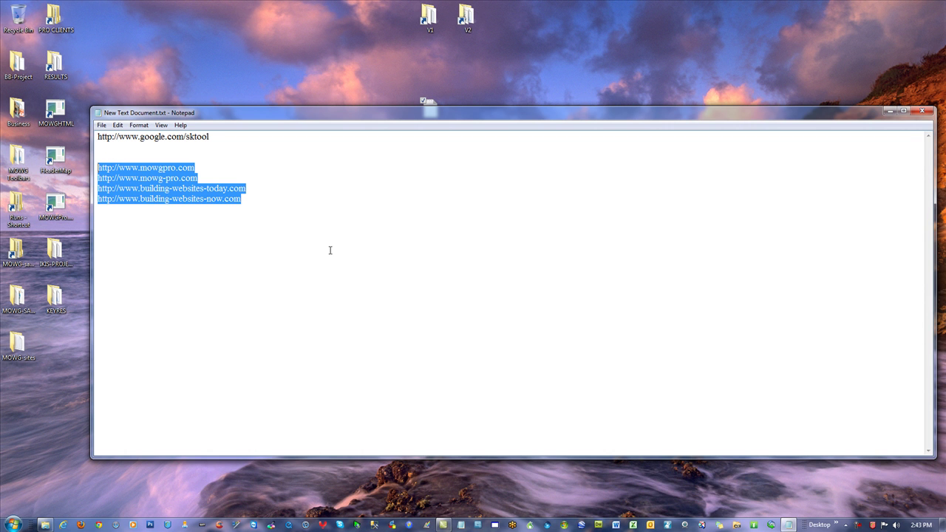
pyautogui.click(233, 150)
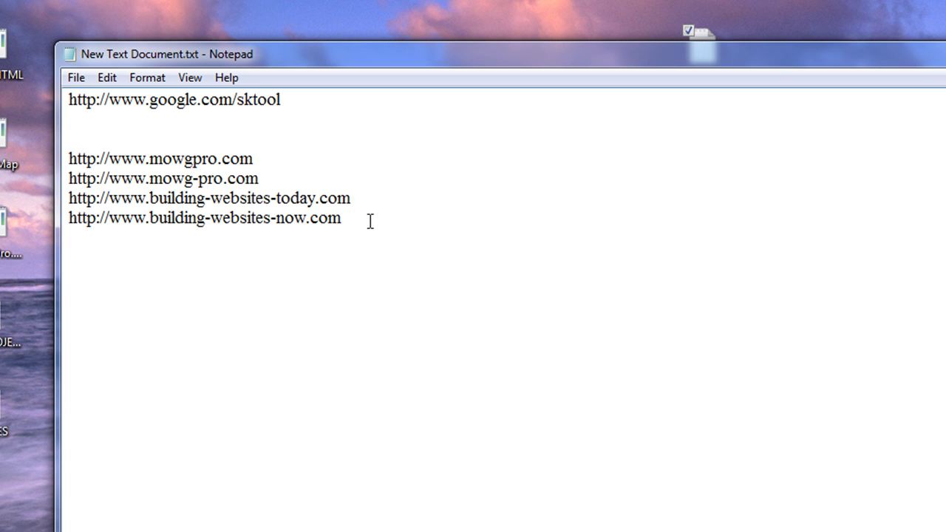
pyautogui.moveTo(371, 222); pyautogui.dragTo(67, 158)
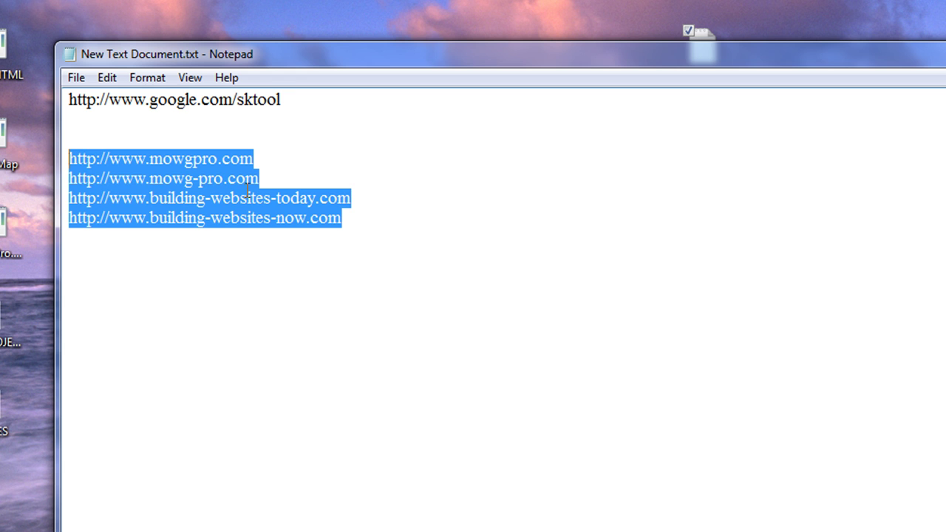
# - Select the sktool address on line one, then place the cursor after it
pyautogui.click(306, 98)
pyautogui.hotkey('shift', 'Left')
pyautogui.hotkey('shift', 'Left')
pyautogui.hotkey('shift', 'Left')
pyautogui.hotkey('shift', 'Left')
pyautogui.hotkey('shift', 'Left')
pyautogui.hotkey('shift', 'Left')
pyautogui.hotkey('shift', 'Left')
pyautogui.hotkey('shift', 'Left')
pyautogui.hotkey('shift', 'Left')
pyautogui.hotkey('shift', 'Left')
pyautogui.hotkey('shift', 'Left')
pyautogui.hotkey('shift', 'Left')
pyautogui.hotkey('shift', 'Left')
pyautogui.hotkey('shift', 'Left')
pyautogui.hotkey('shift', 'Left')
pyautogui.hotkey('shift', 'Left')
pyautogui.hotkey('shift', 'Left')
pyautogui.hotkey('shift', 'Left')
pyautogui.hotkey('shift', 'Left')
pyautogui.hotkey('shift', 'Left')
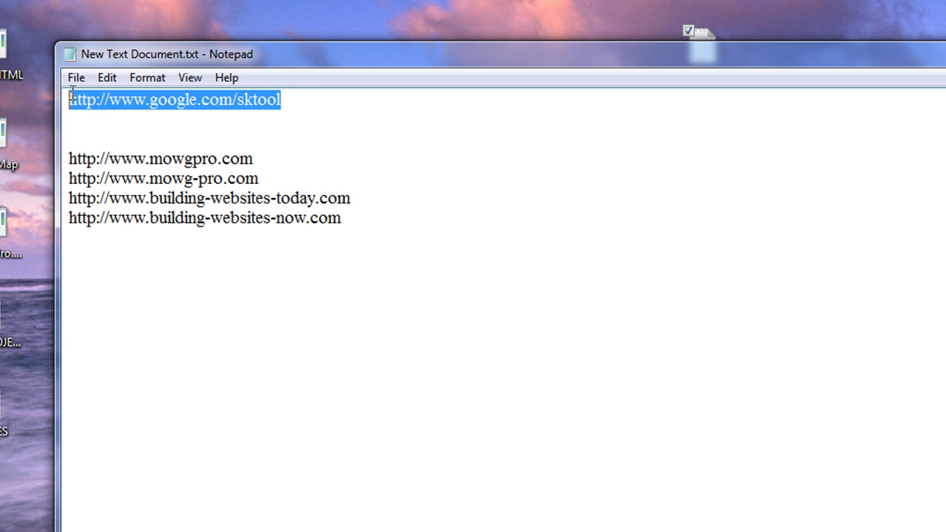
pyautogui.click(412, 273)
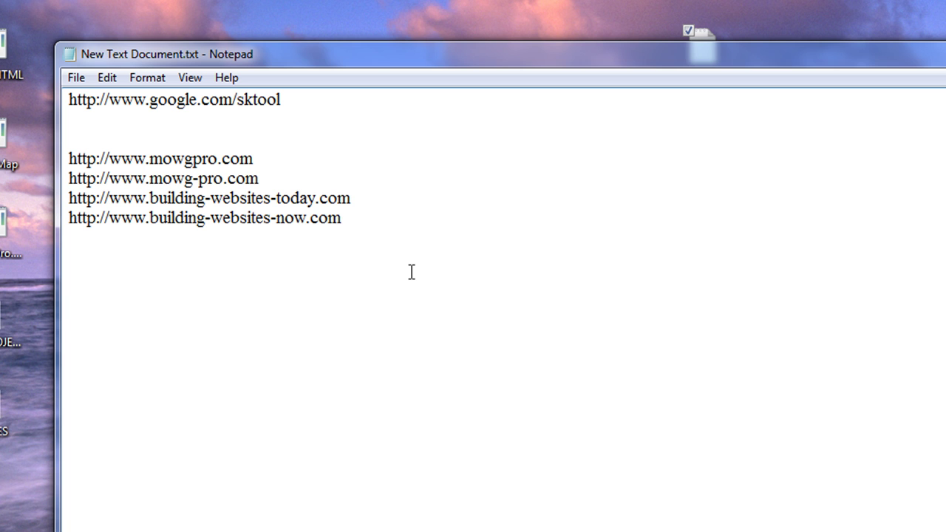
pyautogui.click(359, 90)
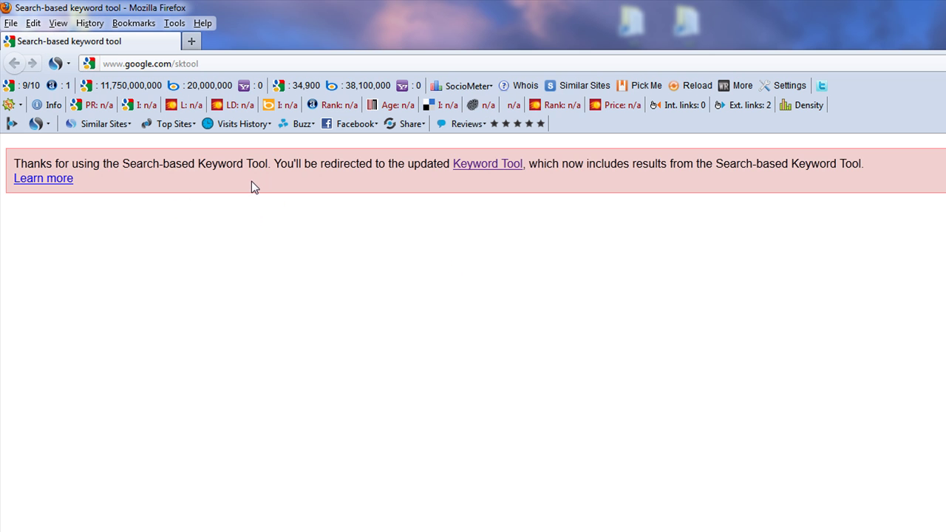
pyautogui.click(174, 23)
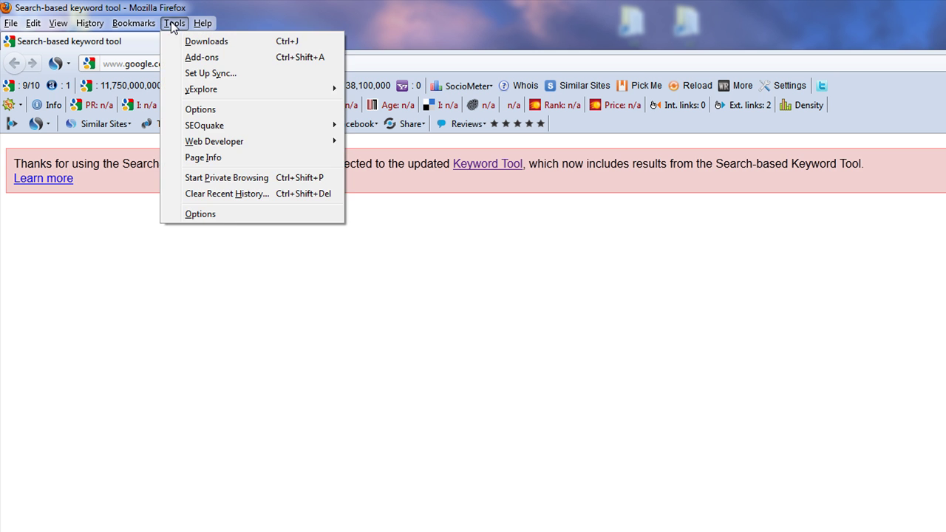
pyautogui.click(232, 219)
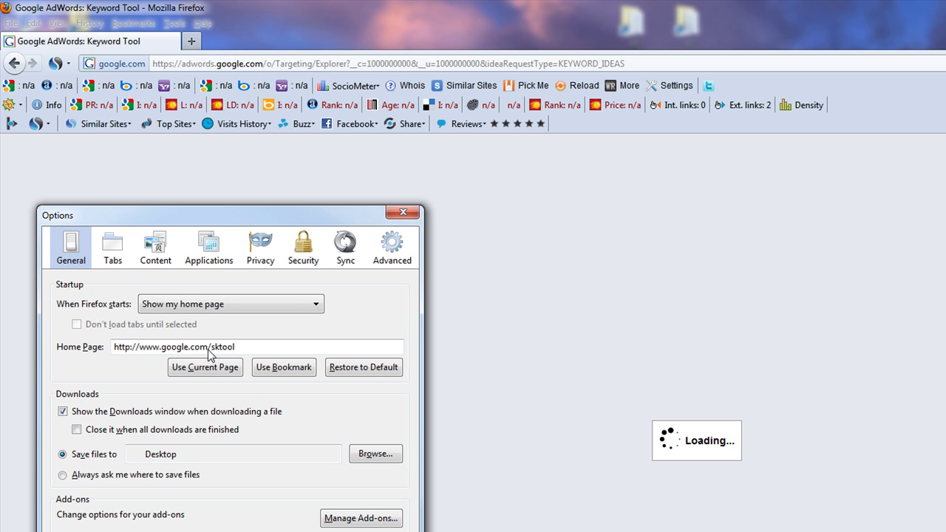
pyautogui.moveTo(250, 347); pyautogui.dragTo(111, 346)
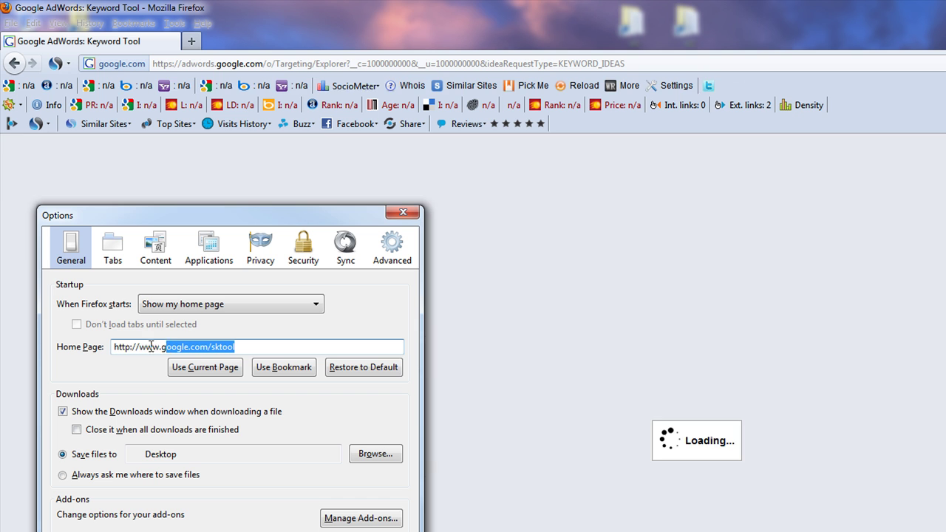
pyautogui.click(254, 348)
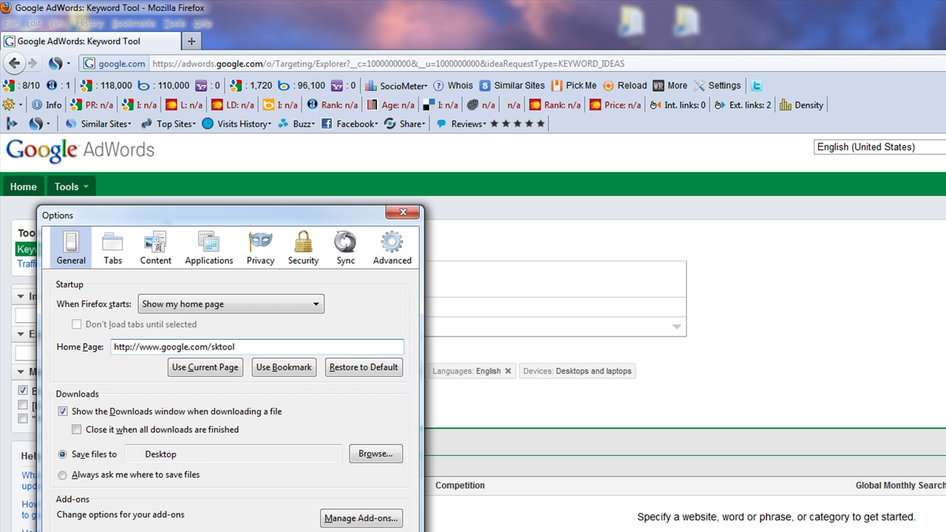
pyautogui.press('Return')
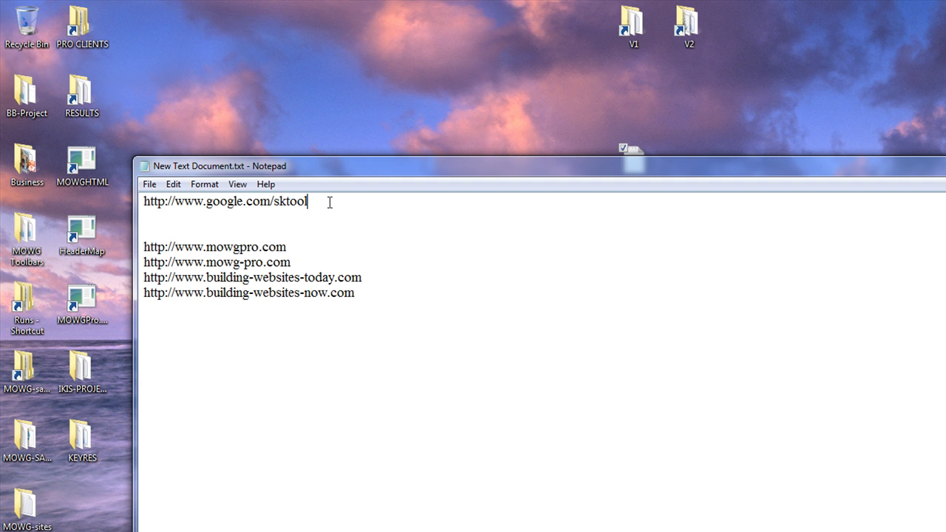
# - Remove the stray text and blank lines below the sktool address
pyautogui.press('Return')
pyautogui.press('Return')
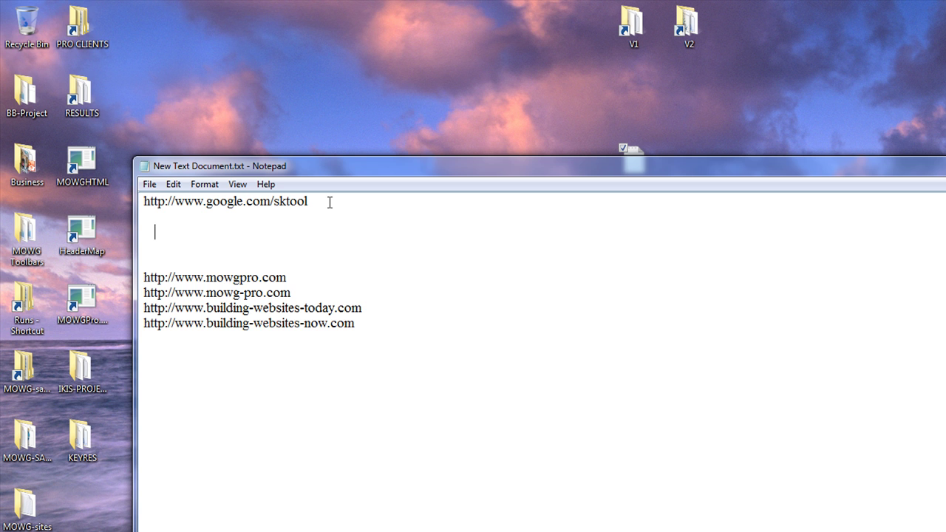
pyautogui.write('l')
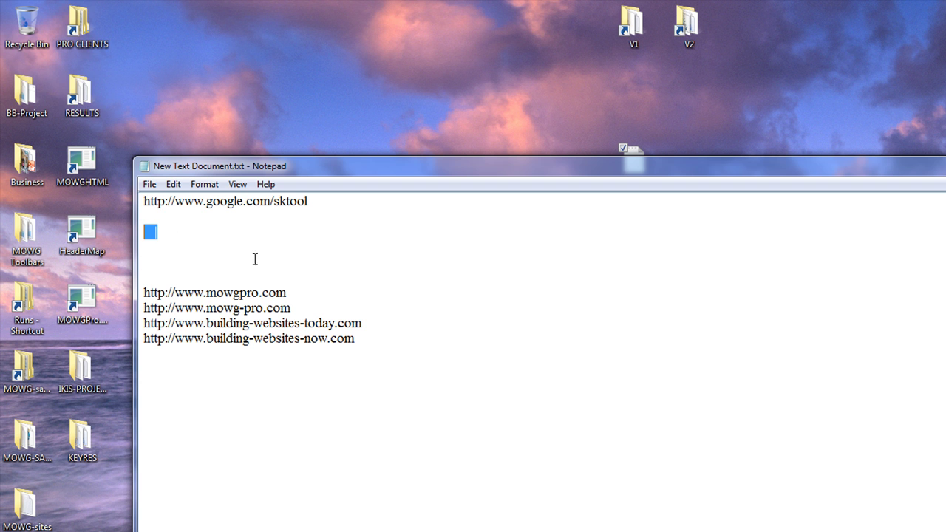
pyautogui.click(313, 264)
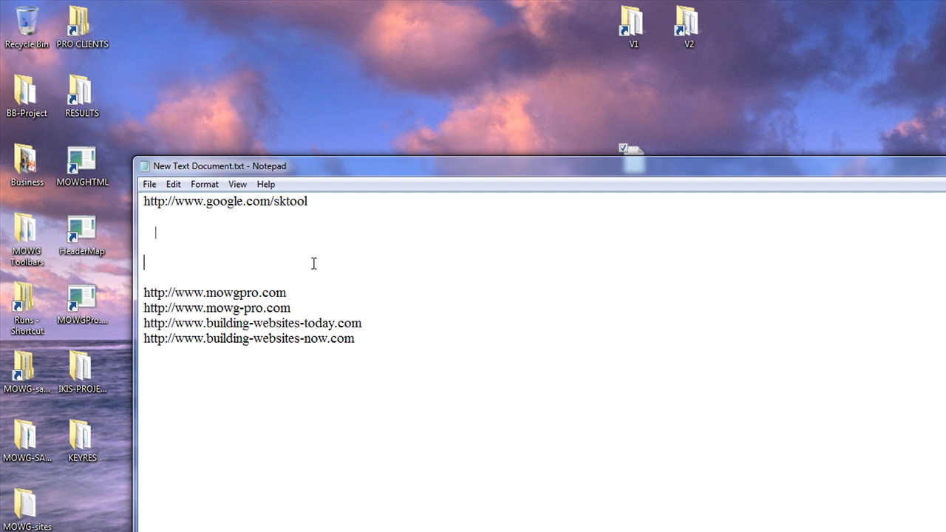
pyautogui.click(322, 205)
pyautogui.moveTo(163, 233); pyautogui.dragTo(147, 216)
pyautogui.press('Delete')
pyautogui.press('Delete')
pyautogui.press('Delete')
pyautogui.press('Delete')
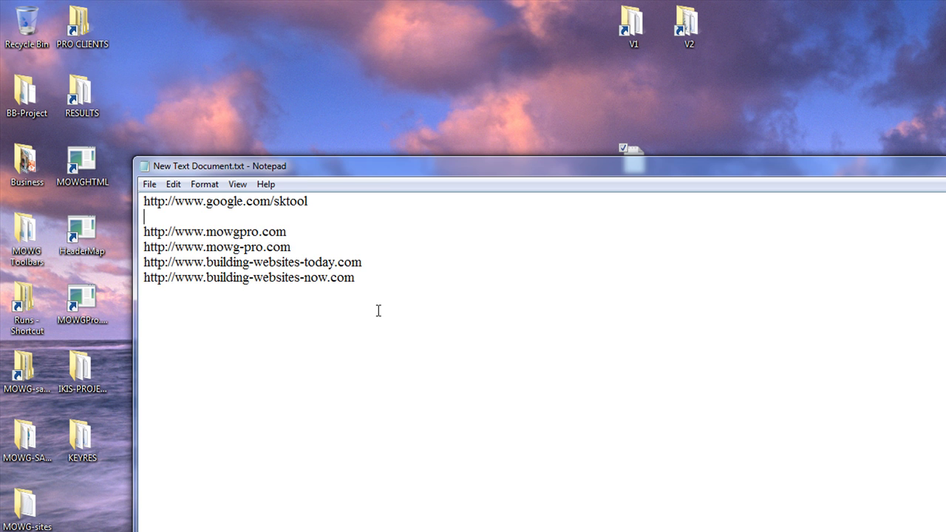
pyautogui.click(365, 200)
pyautogui.press('Delete')
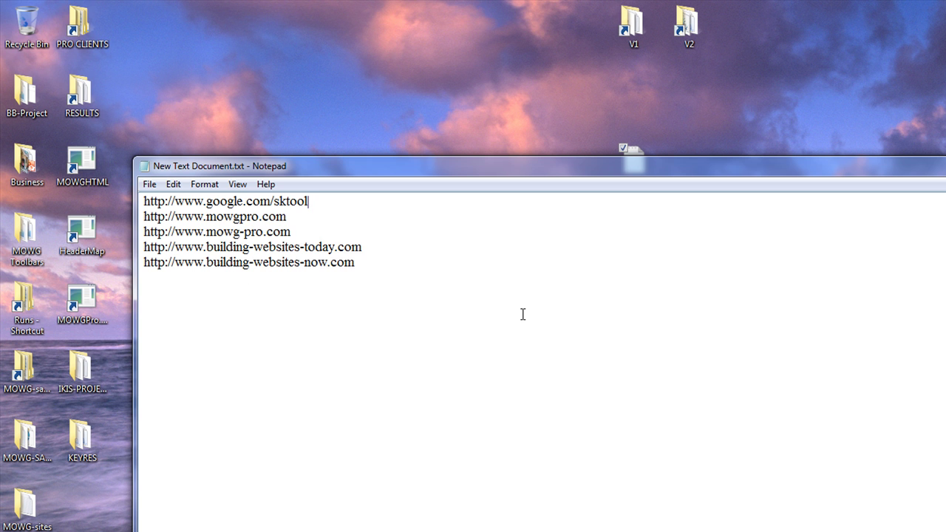
# - Join mowgpro.com, mowg-pro.com and both building-websites addresses onto line one, separated by |
pyautogui.press('Delete')
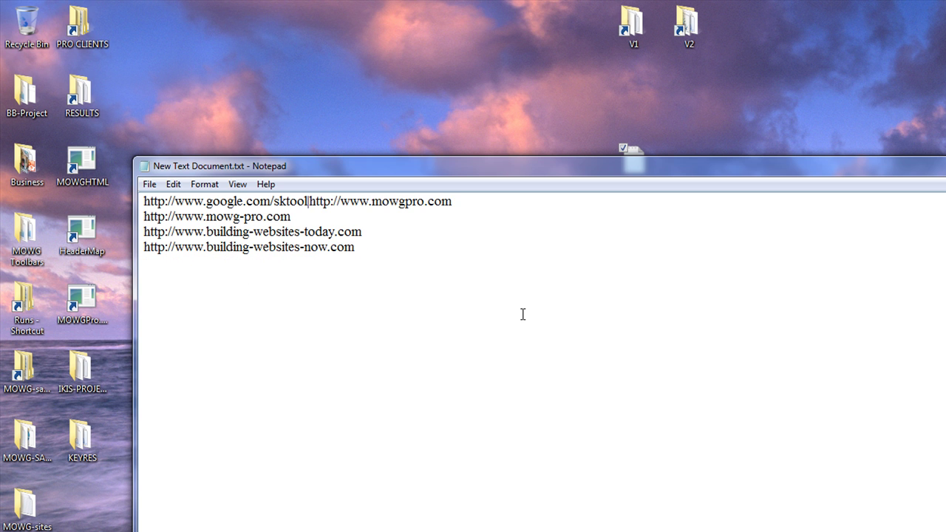
pyautogui.click(499, 202)
pyautogui.press('Delete')
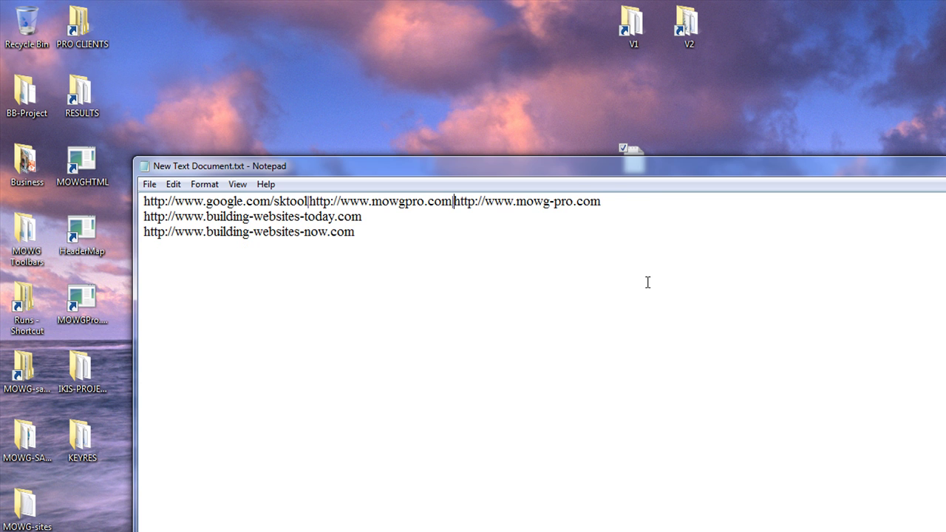
pyautogui.click(636, 205)
pyautogui.press('Delete')
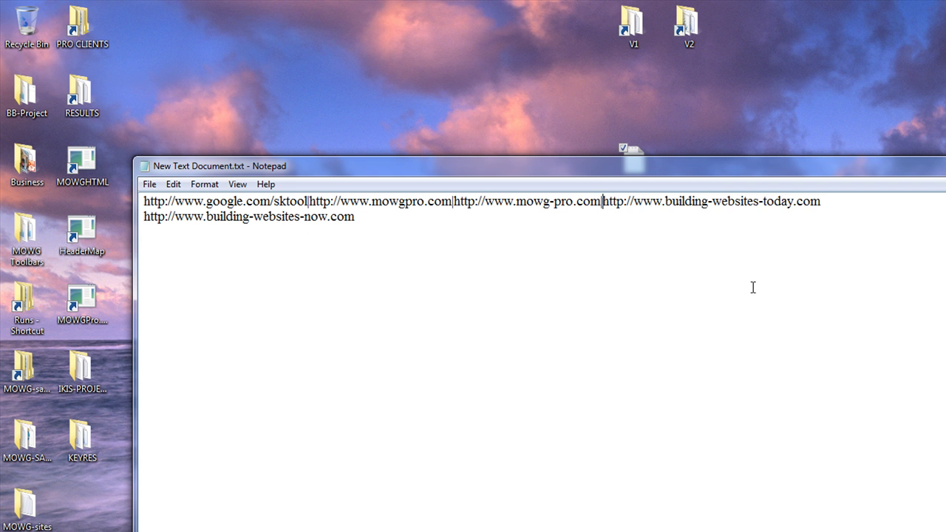
pyautogui.click(870, 201)
pyautogui.write('|')
pyautogui.press('Delete')
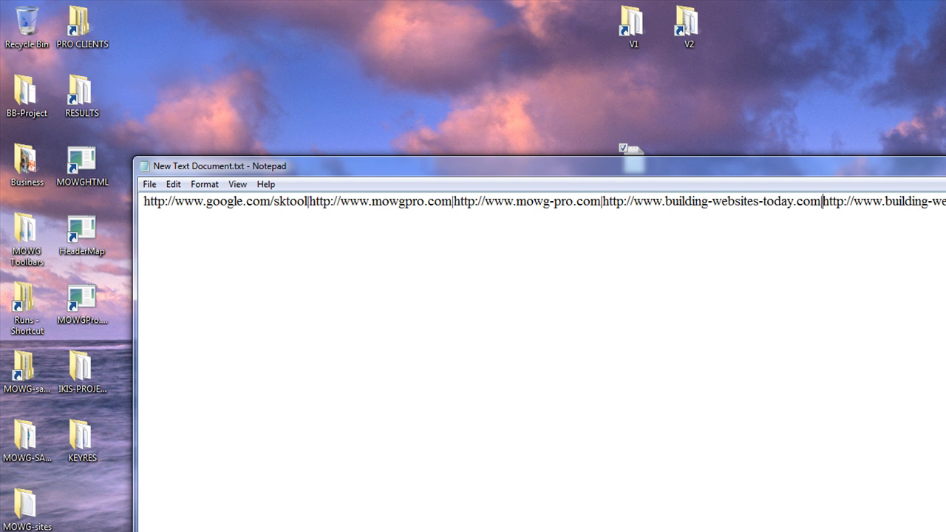
# - Copy the combined pipe-separated URL line
pyautogui.moveTo(943, 201); pyautogui.dragTo(142, 203)
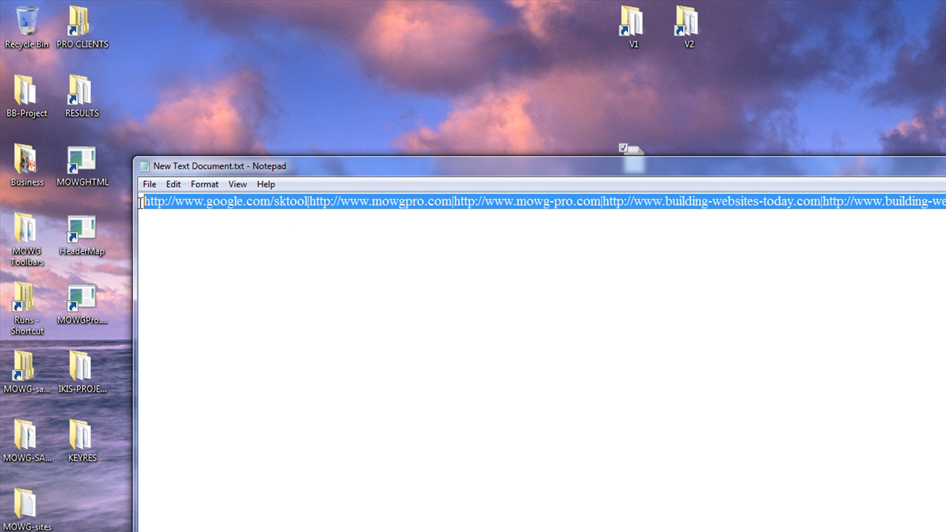
pyautogui.rightClick(223, 204)
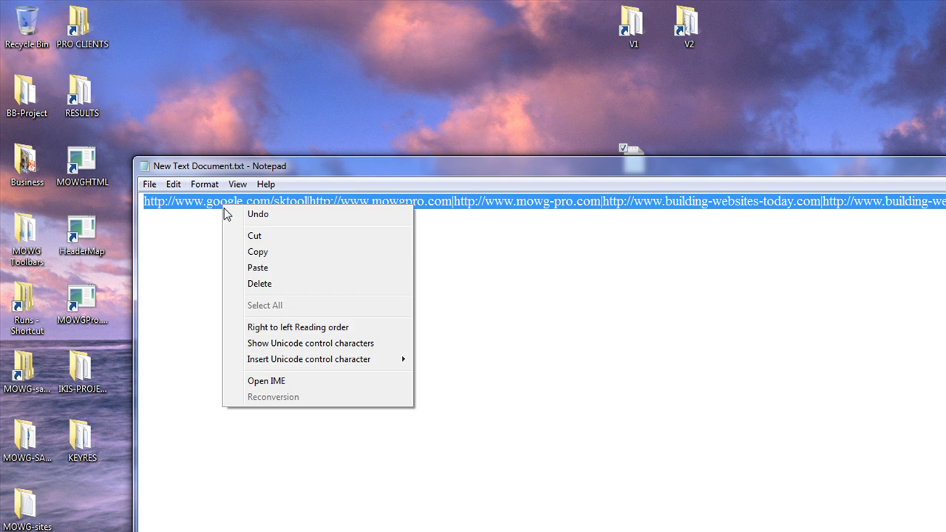
pyautogui.click(278, 252)
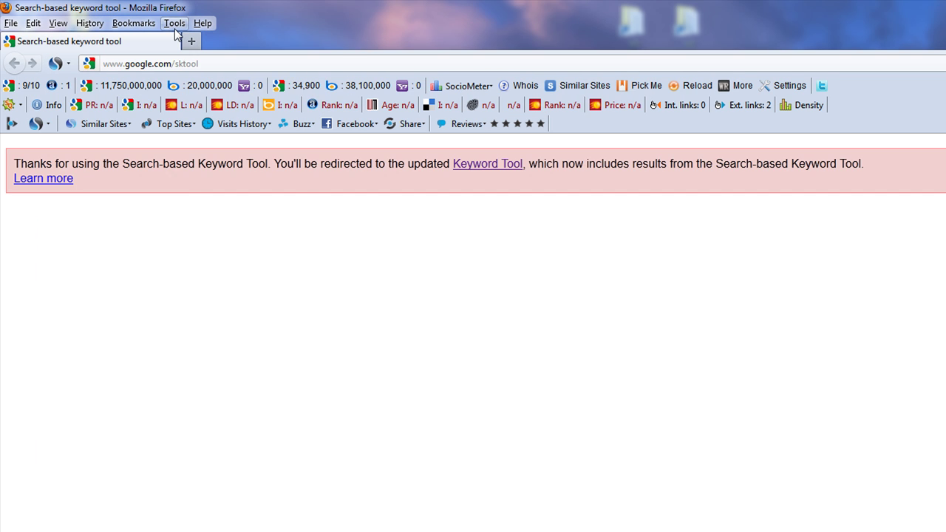
# - Replace Firefox's Home Page with the pasted pipe-separated URL line and save
pyautogui.click(175, 23)
pyautogui.click(255, 218)
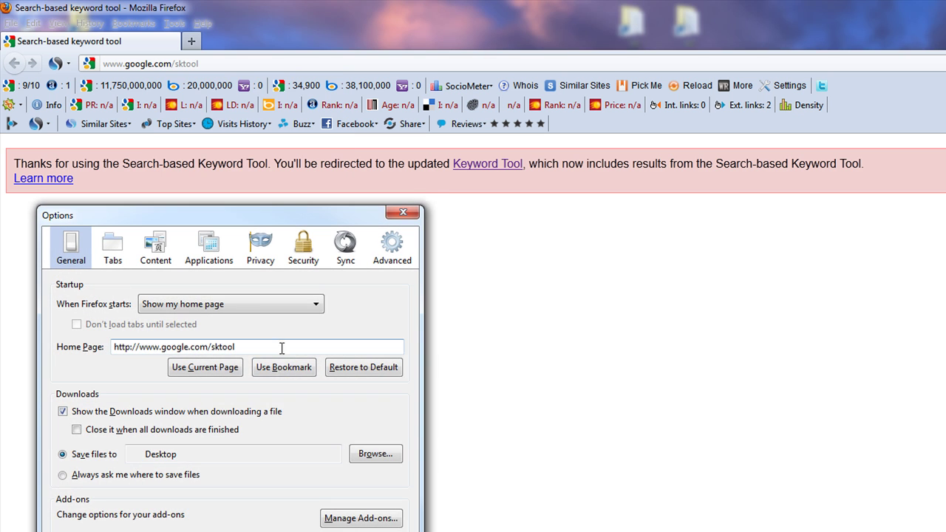
pyautogui.moveTo(254, 347); pyautogui.dragTo(108, 345)
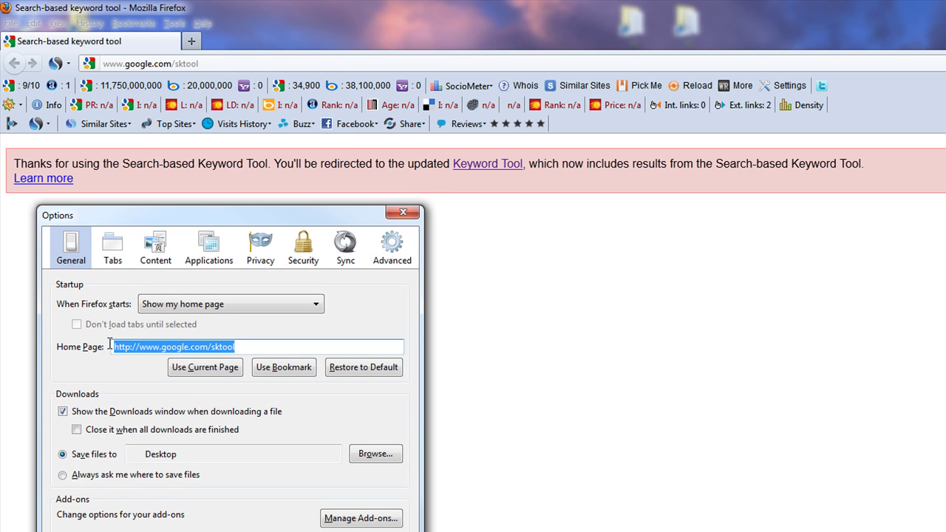
pyautogui.rightClick(163, 354)
pyautogui.click(196, 416)
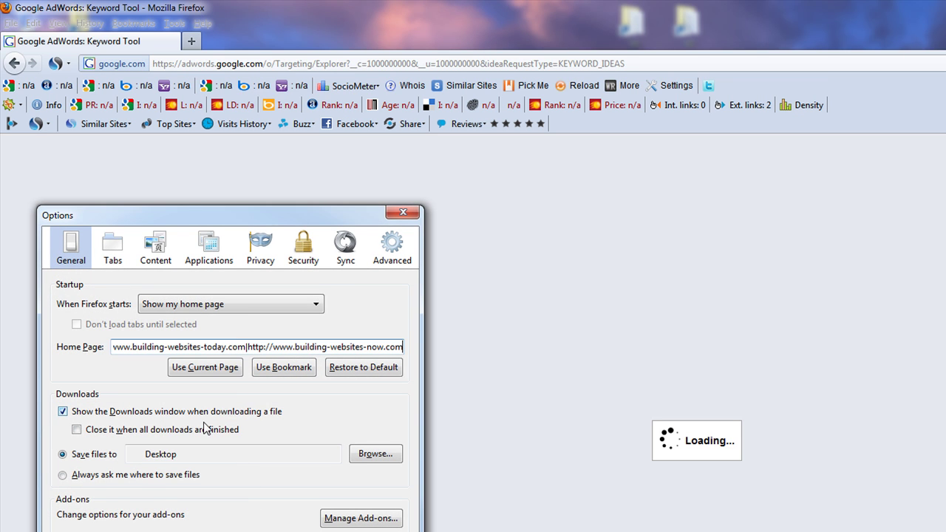
pyautogui.press('Return')
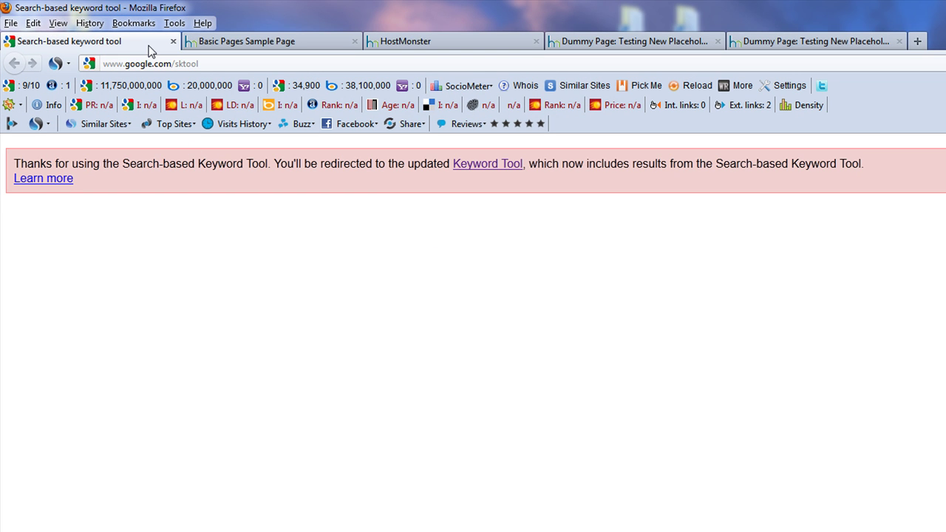
# - Glance at the mowgpro.com sample page, then scroll the mowg-pro.com HostMonster listings
pyautogui.click(260, 45)
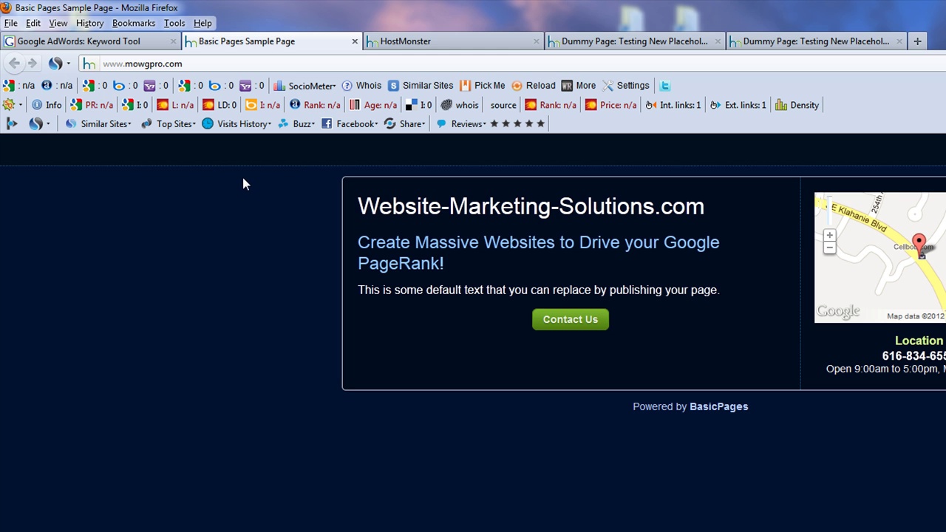
pyautogui.click(469, 43)
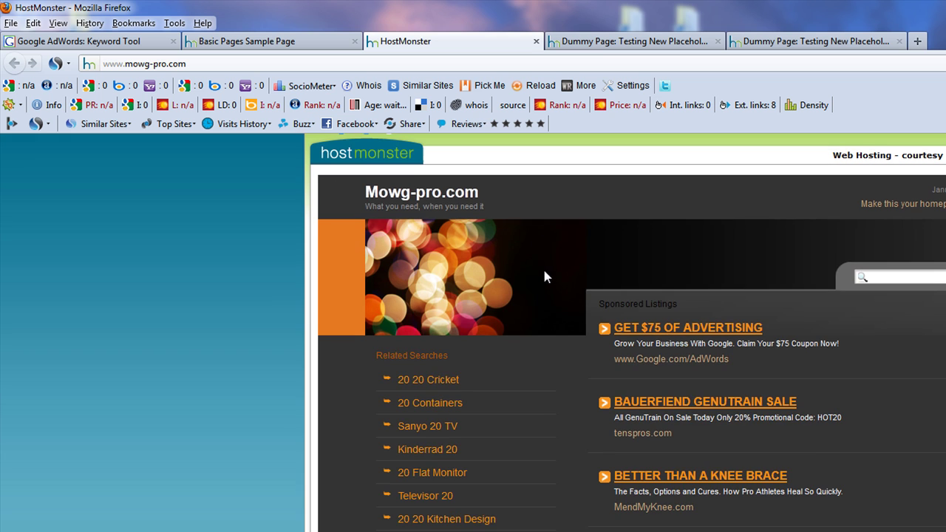
pyautogui.scroll(2, 545, 272)
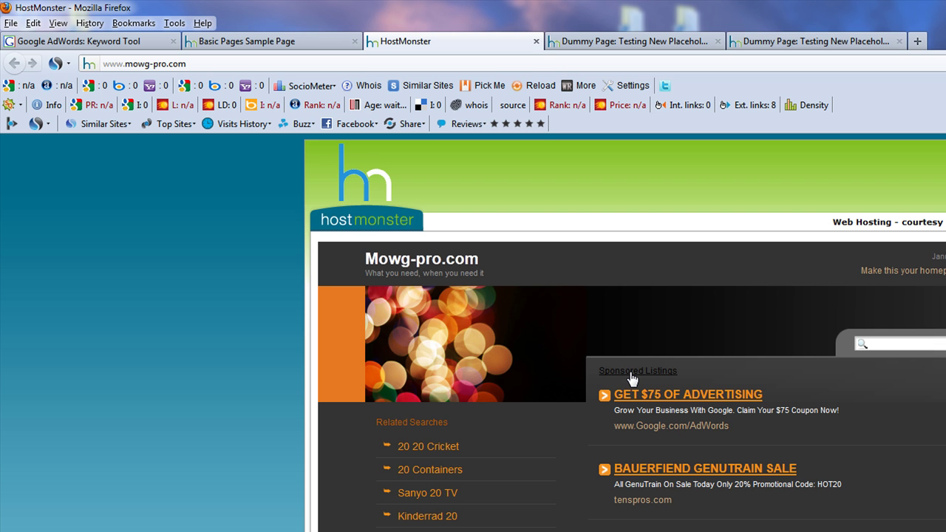
pyautogui.scroll(-2, 698, 497)
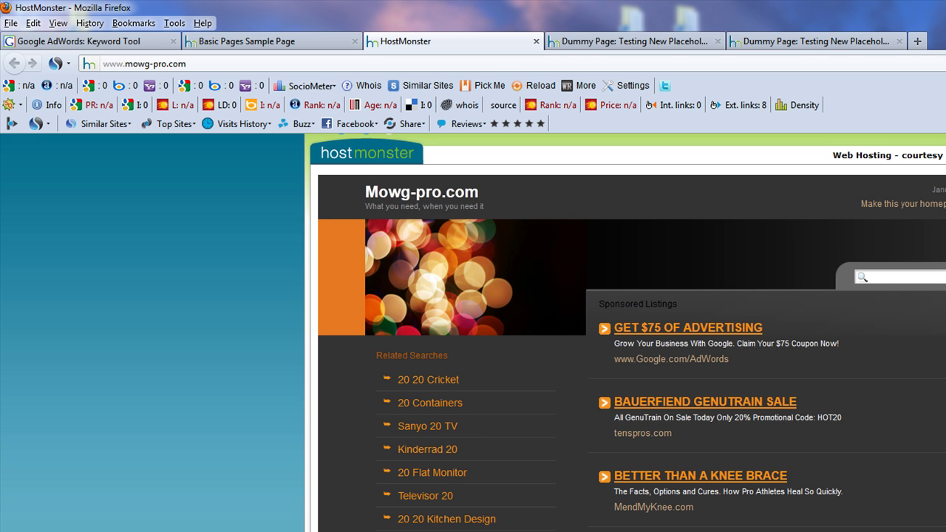
# - Scroll through the mowg-pro.com page source, then switch to the mowgpro.com Basic Pages Sample Page
pyautogui.rightClick(218, 211)
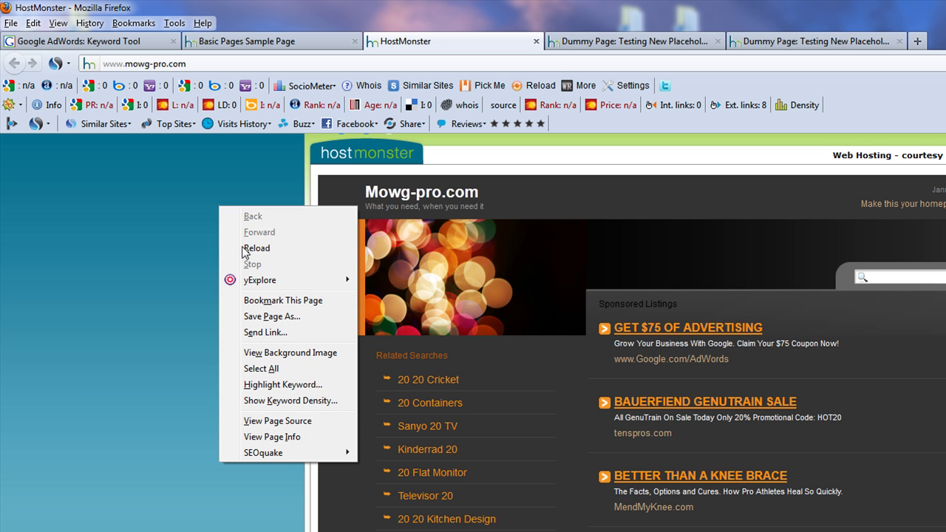
pyautogui.click(287, 421)
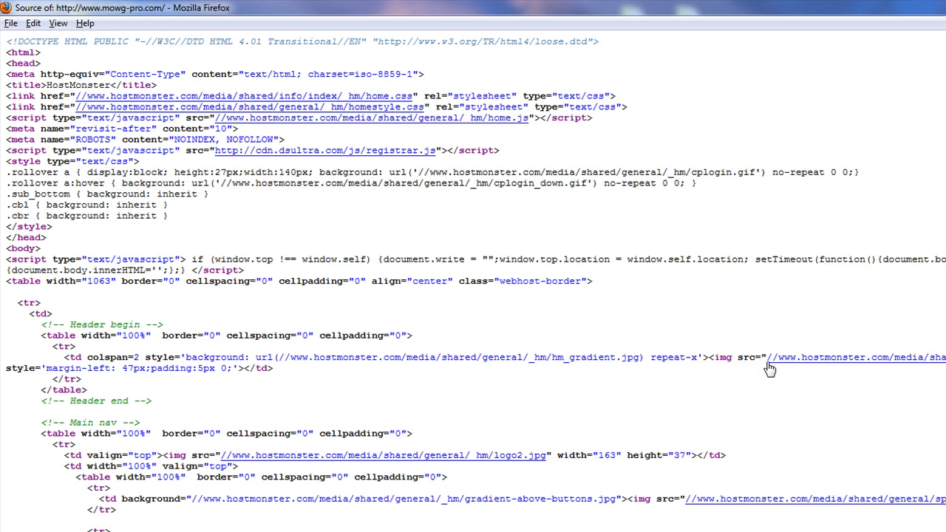
pyautogui.scroll(-8, 773, 358)
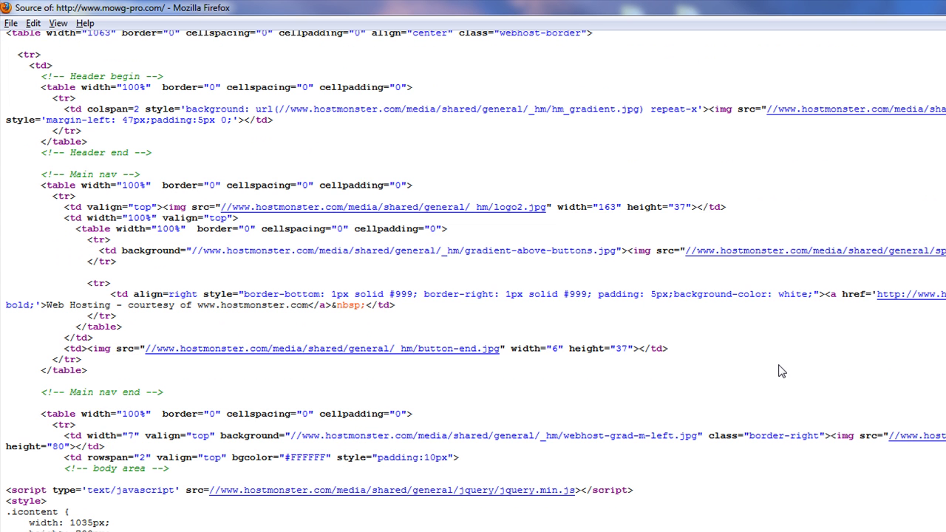
pyautogui.moveTo(606, 440); pyautogui.dragTo(561, 441)
pyautogui.click(560, 440)
pyautogui.scroll(-8, 473, 281)
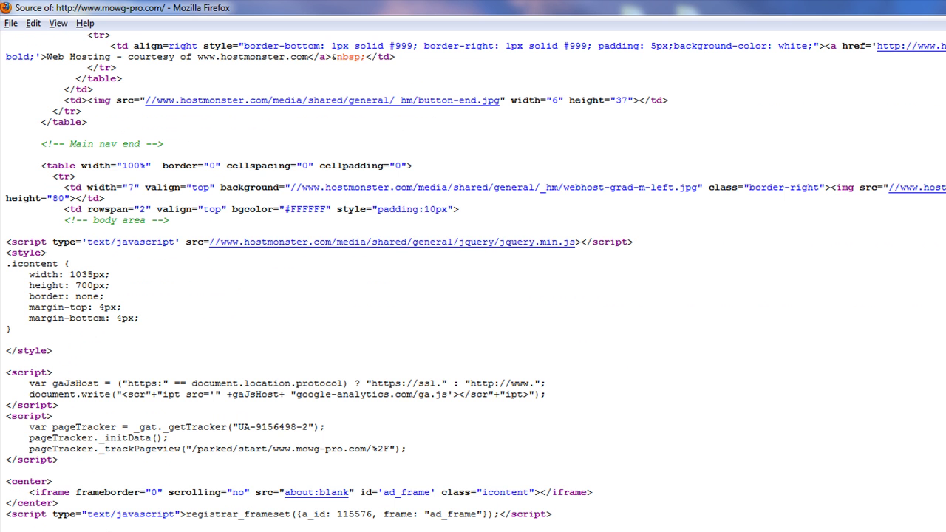
pyautogui.scroll(-3, 139, 318)
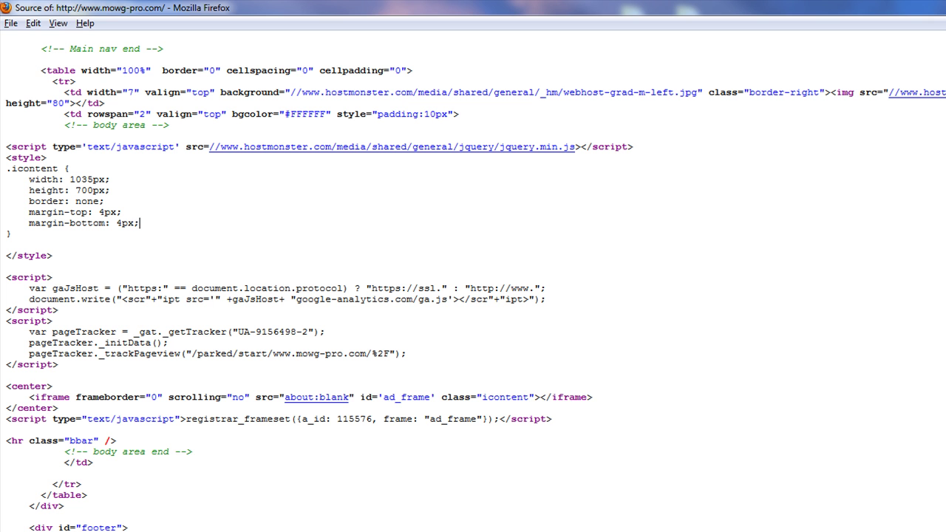
pyautogui.hotkey('ctrl', 'w')
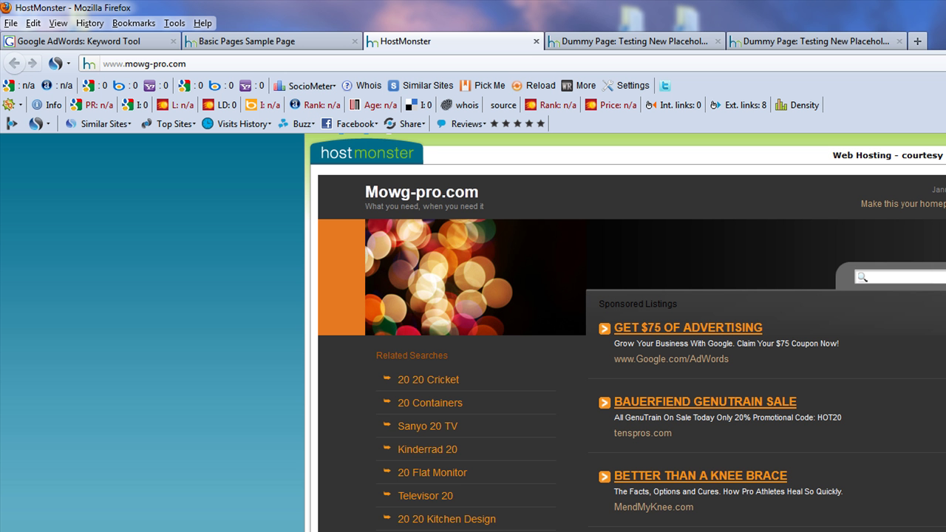
pyautogui.click(312, 45)
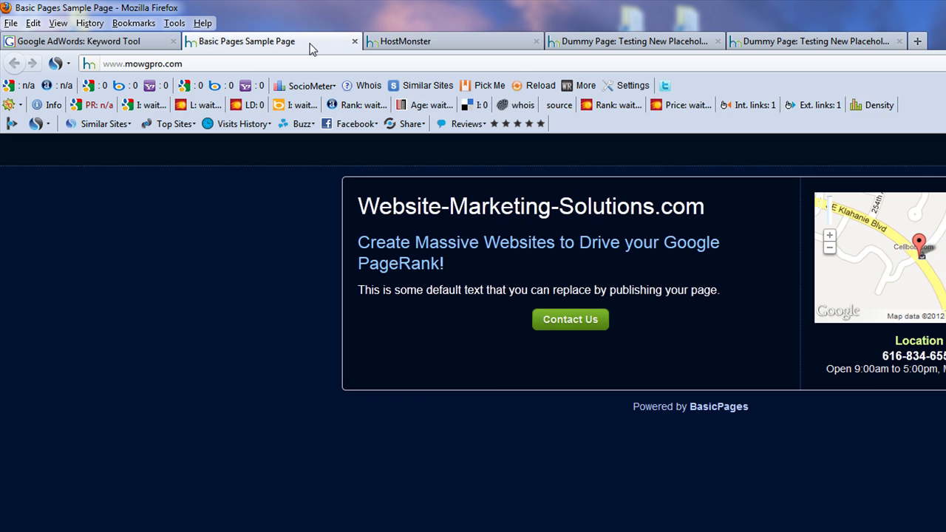
pyautogui.rightClick(237, 264)
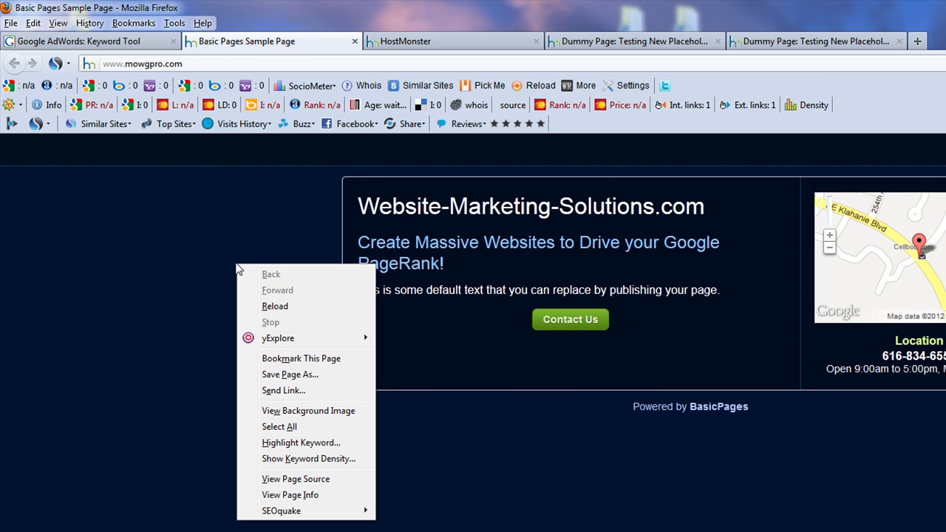
# - View the mowgpro.com page source, marking the Contact Us link text
pyautogui.click(332, 478)
pyautogui.scroll(-15, 666, 433)
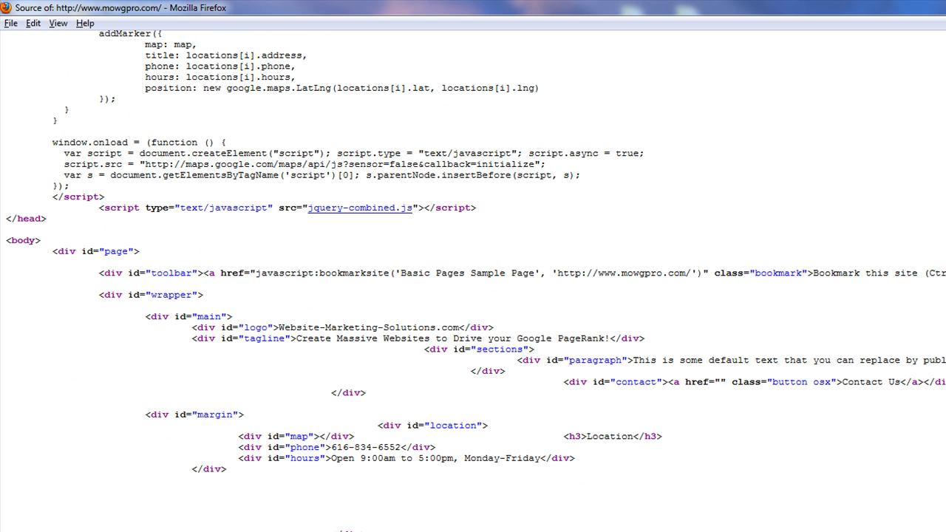
pyautogui.moveTo(900, 381); pyautogui.dragTo(843, 382)
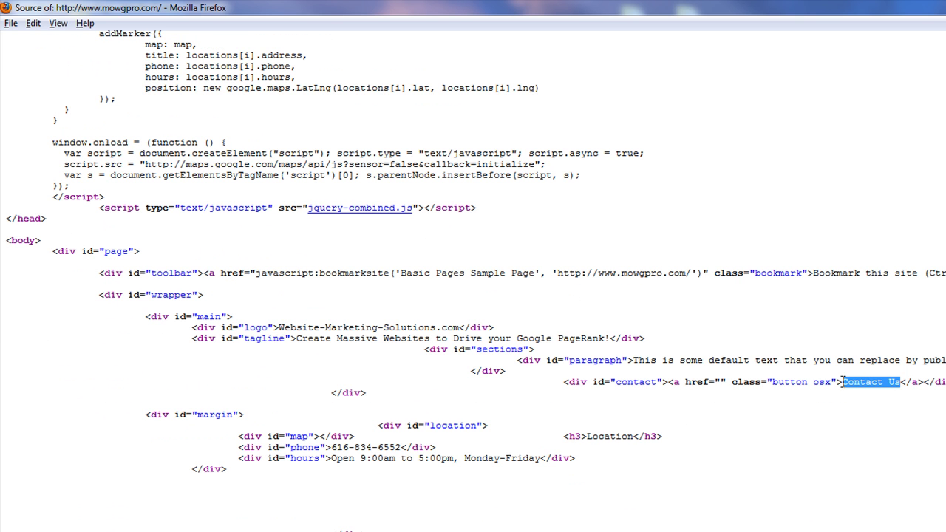
pyautogui.hotkey('ctrl', 'w')
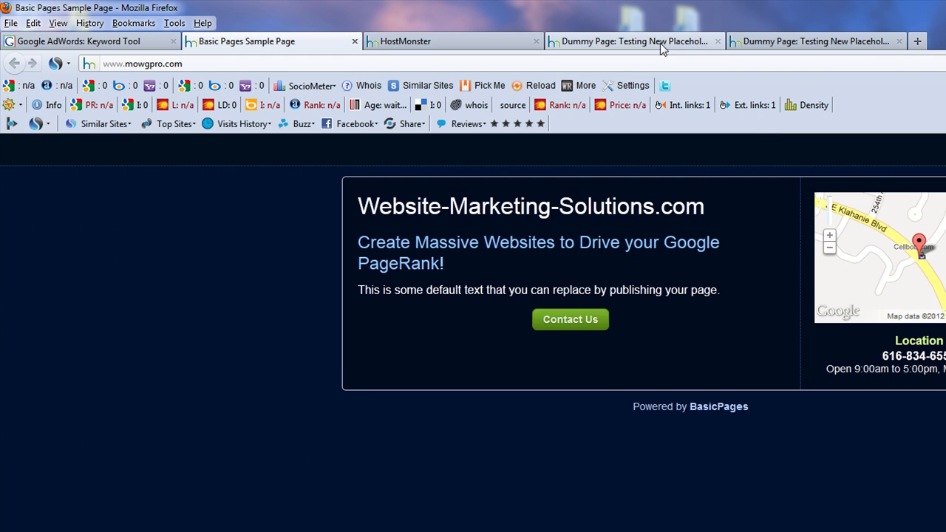
# - Check the building-websites-today.com and building-websites-now.com Dummy Pages, ending on building-websites-today.com
pyautogui.click(661, 45)
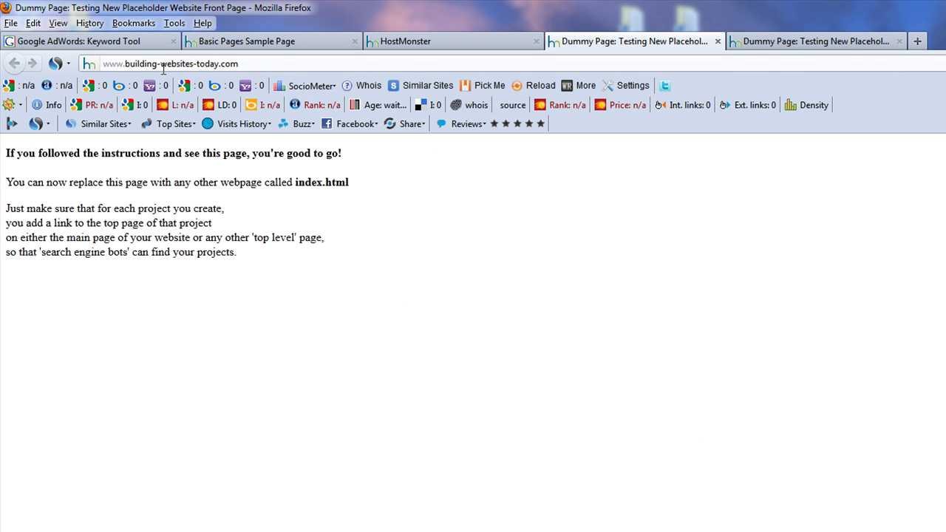
pyautogui.moveTo(253, 260); pyautogui.dragTo(4, 154)
pyautogui.click(494, 323)
pyautogui.click(859, 48)
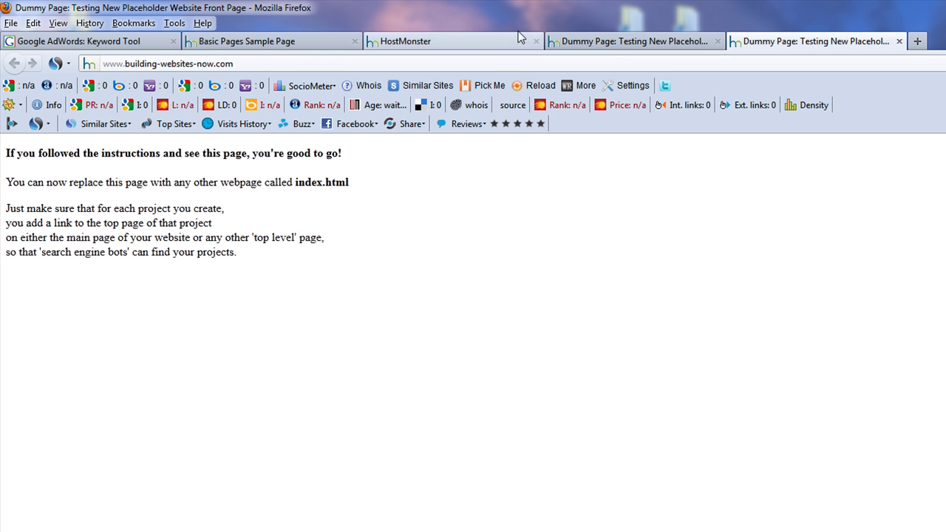
pyautogui.click(594, 42)
pyautogui.moveTo(330, 293); pyautogui.dragTo(4, 153)
pyautogui.click(495, 318)
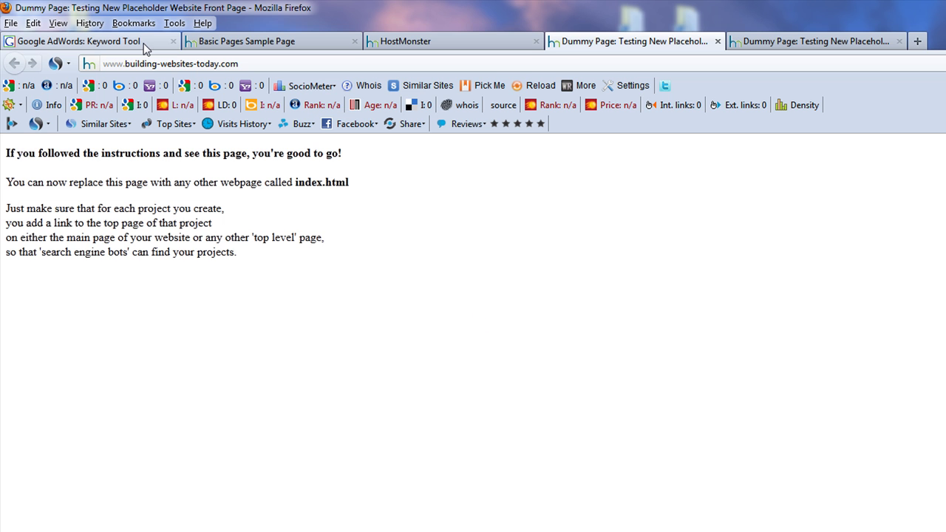
pyautogui.click(252, 42)
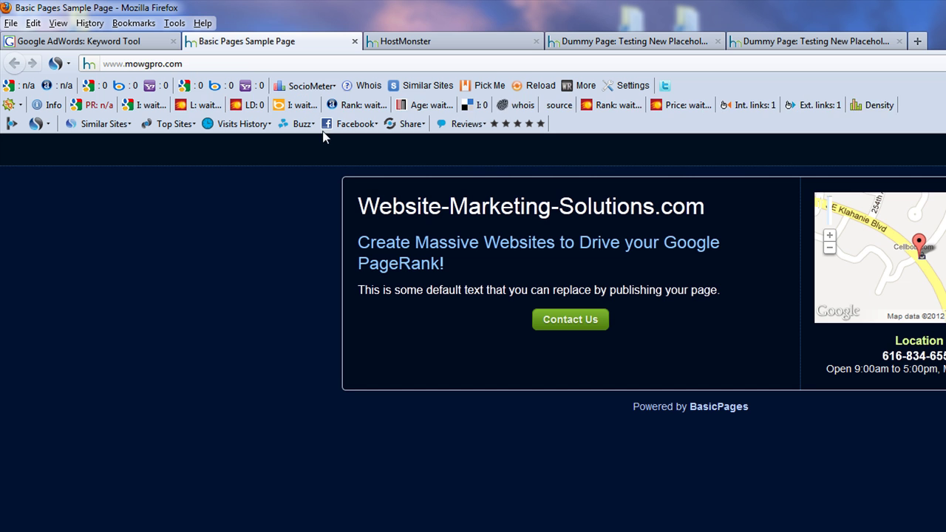
pyautogui.click(159, 64)
pyautogui.rightClick(158, 65)
pyautogui.click(206, 118)
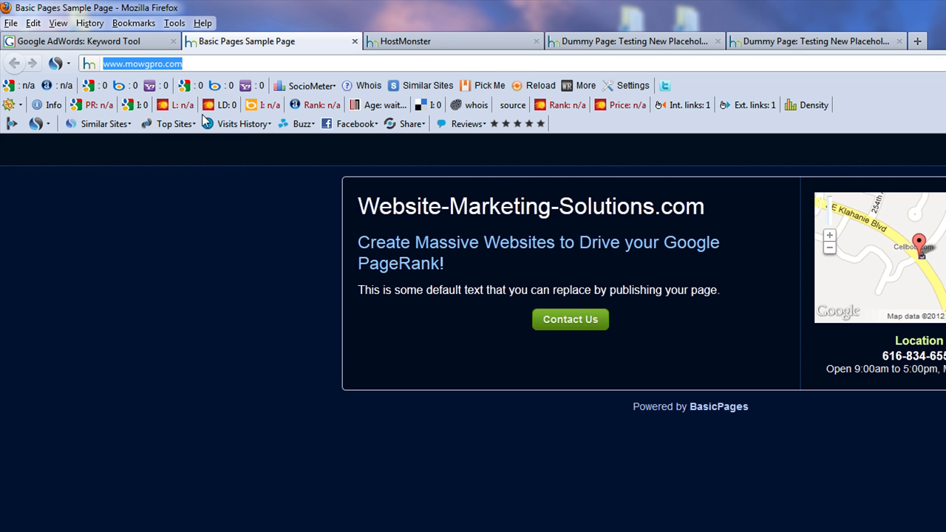
pyautogui.click(130, 42)
pyautogui.rightClick(357, 306)
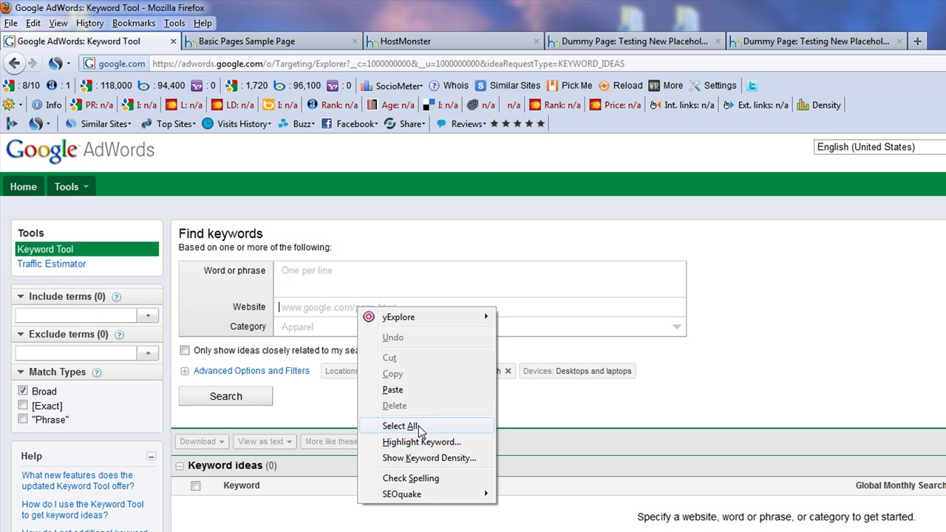
pyautogui.click(414, 395)
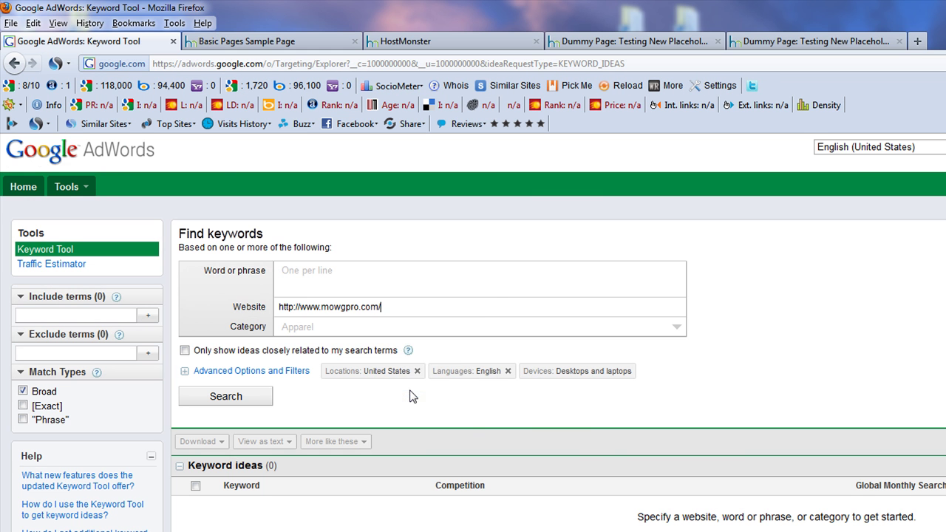
pyautogui.click(226, 396)
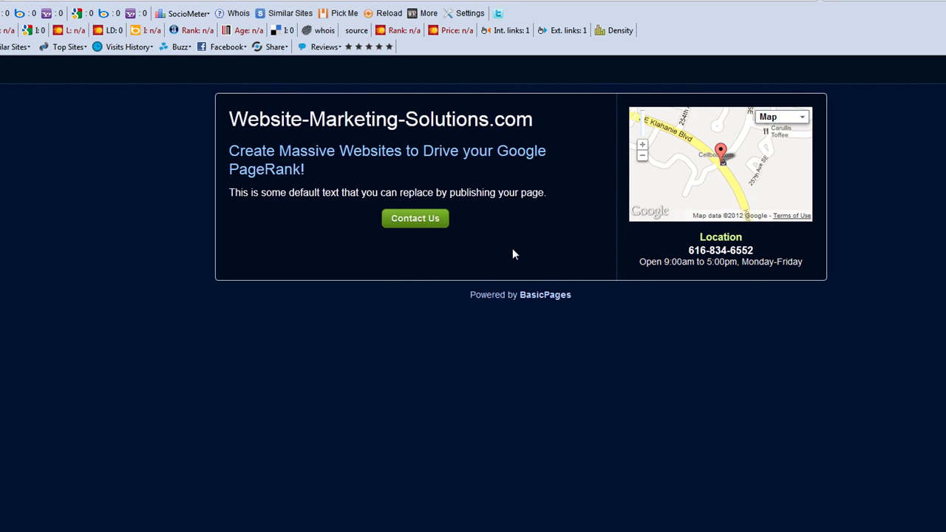
pyautogui.click(419, 220)
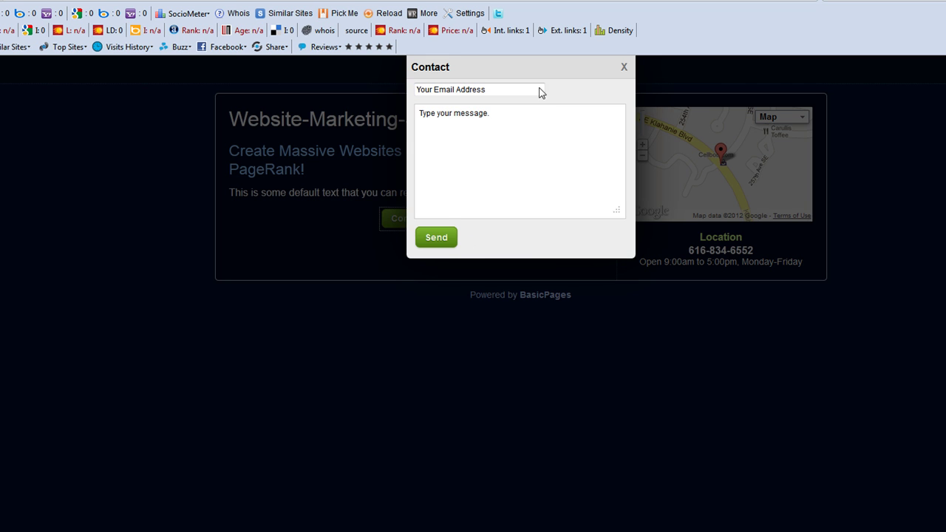
pyautogui.click(625, 69)
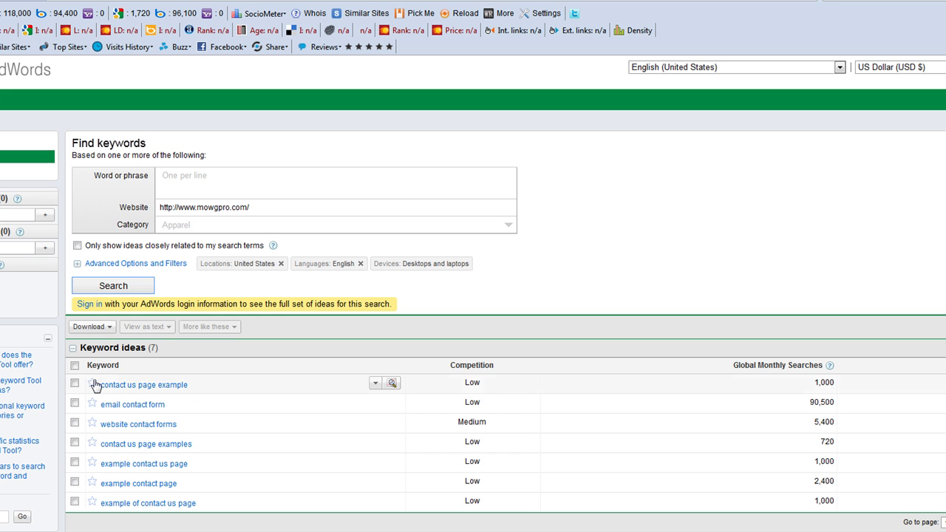
# - View Google results for 'contact us page example', then cycle tabs back to the keyword results
pyautogui.click(152, 385)
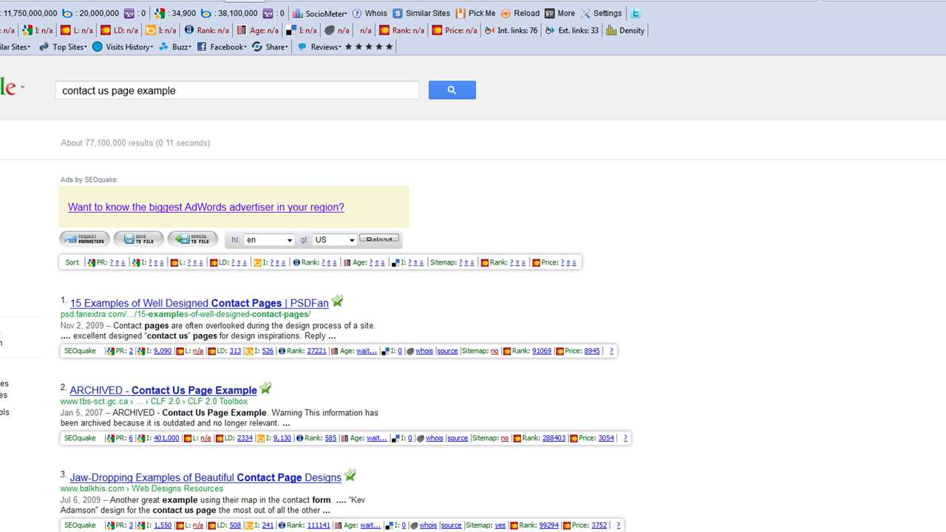
pyautogui.hotkey('ctrl', 'w')
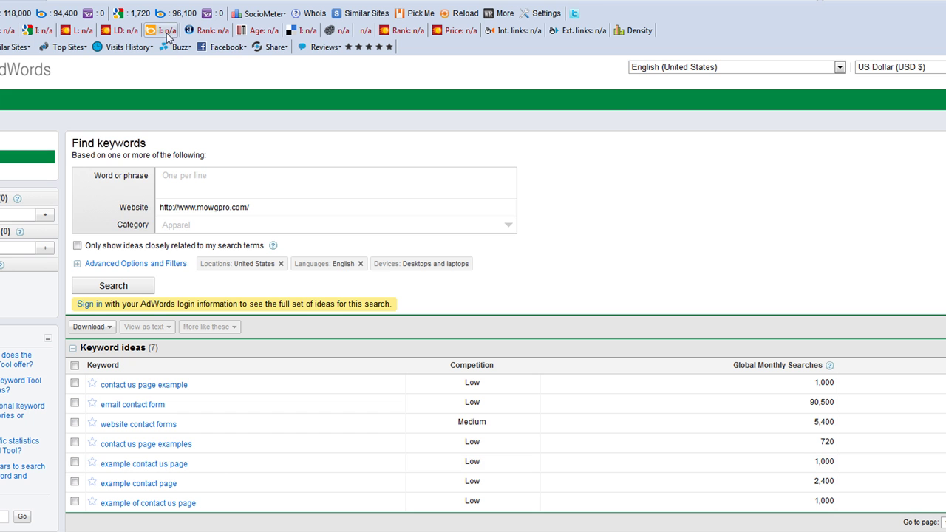
pyautogui.hotkey('ctrl', 'Tab')
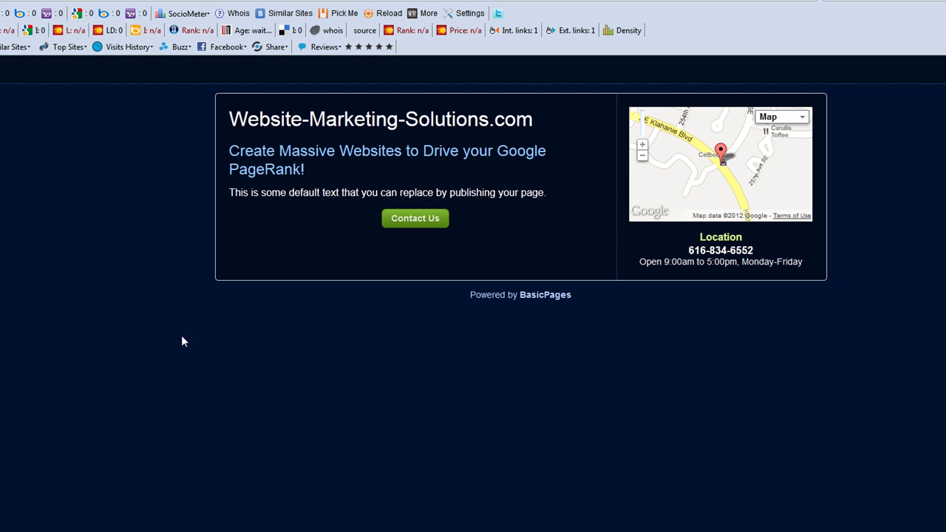
pyautogui.hotkey('ctrl', 'Tab')
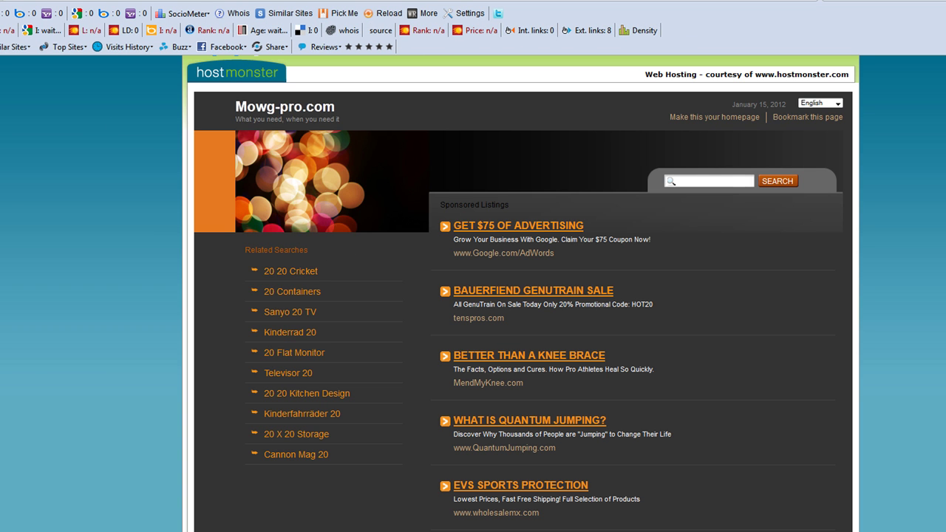
pyautogui.rightClick(42, 1)
pyautogui.click(73, 34)
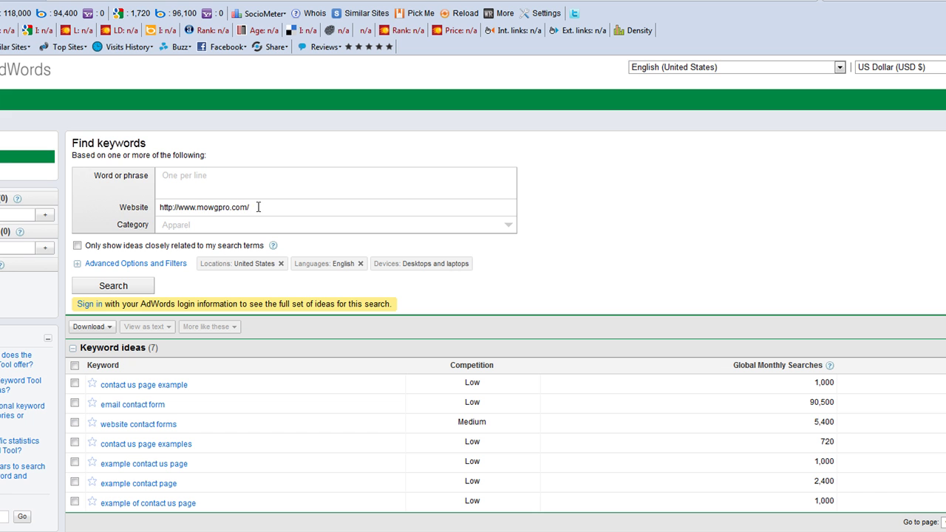
pyautogui.tripleClick(258, 207)
pyautogui.rightClick(198, 205)
pyautogui.click(233, 278)
pyautogui.click(128, 281)
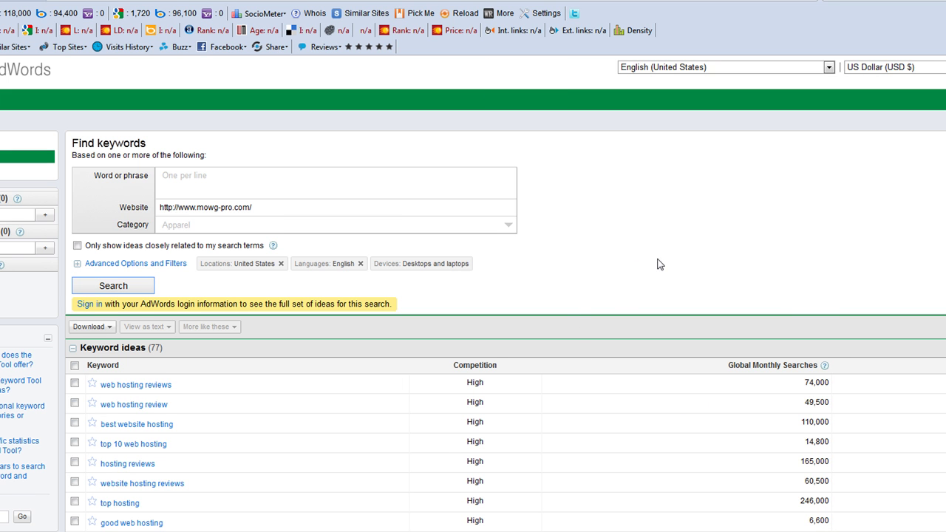
pyautogui.scroll(-2, 660, 265)
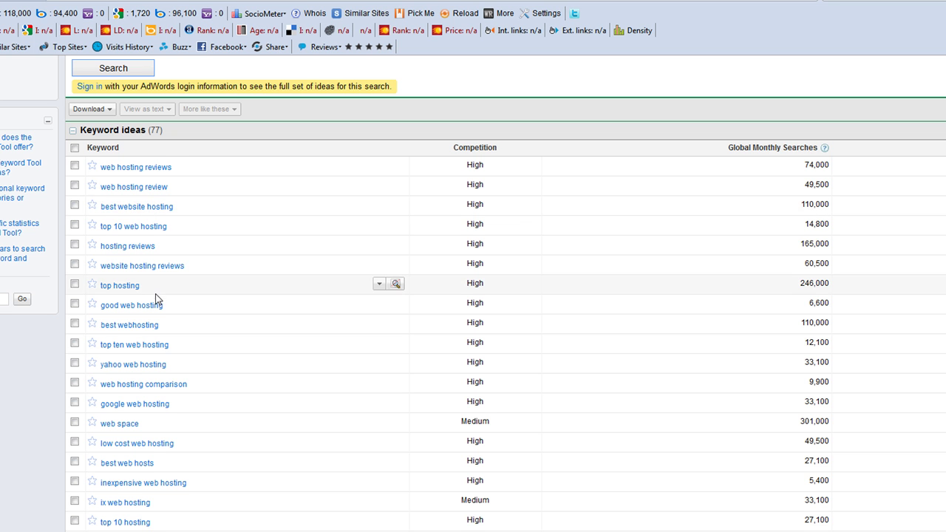
pyautogui.scroll(-1, 155, 304)
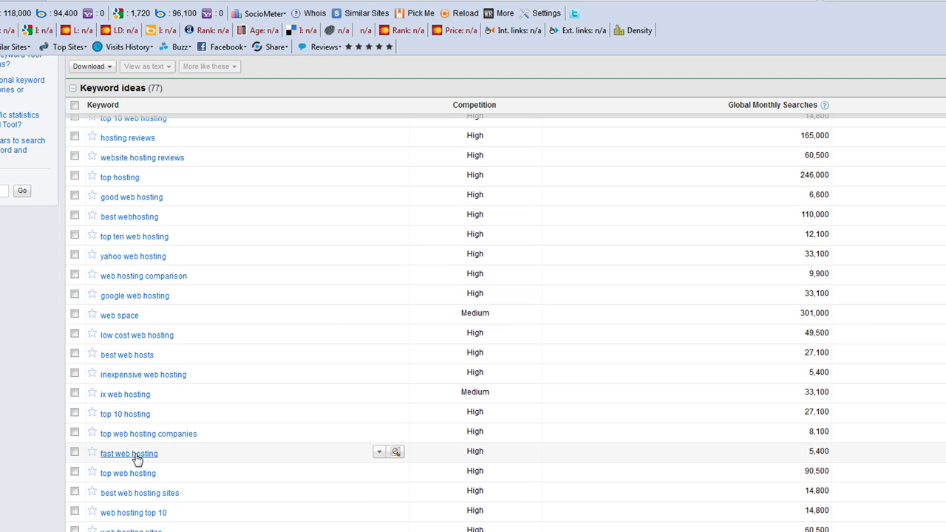
pyautogui.scroll(-2, 138, 465)
pyautogui.scroll(-3, 137, 474)
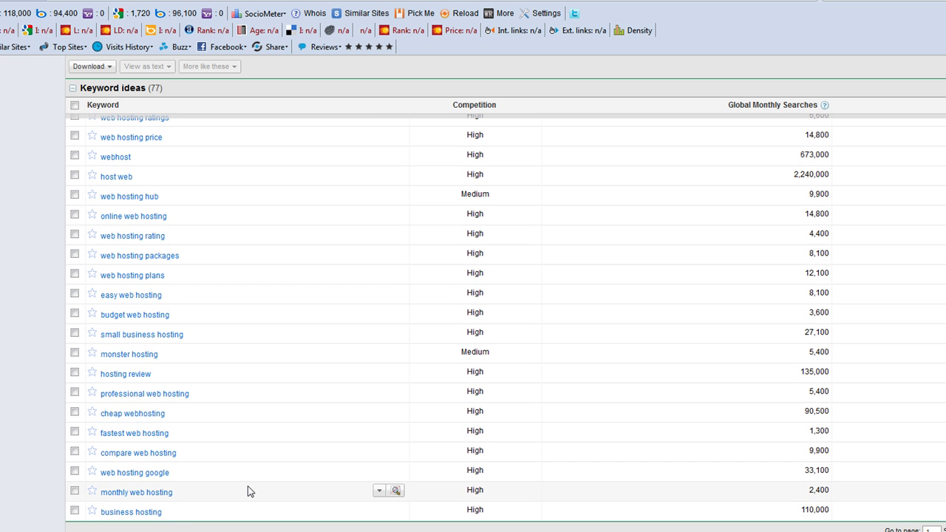
pyautogui.scroll(5, 249, 491)
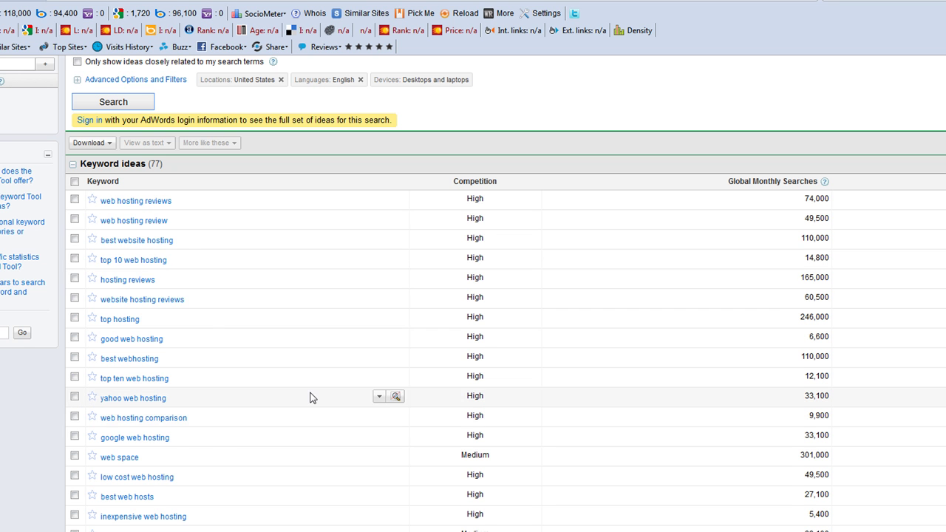
# - Replace the Website field with the copied building-websites-today.com address, search, then return to its tab
pyautogui.scroll(3, 309, 391)
pyautogui.hotkey('ctrl', 'Tab')
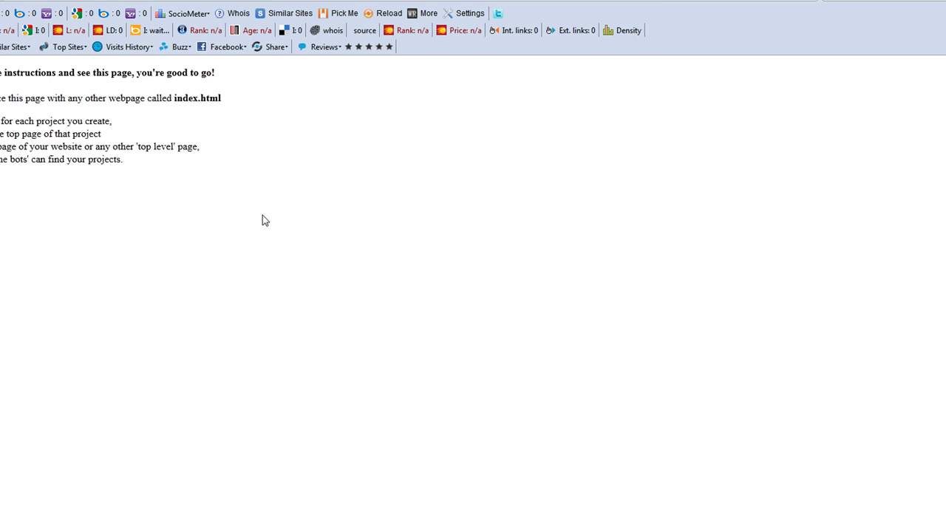
pyautogui.rightClick(77, 1)
pyautogui.click(116, 36)
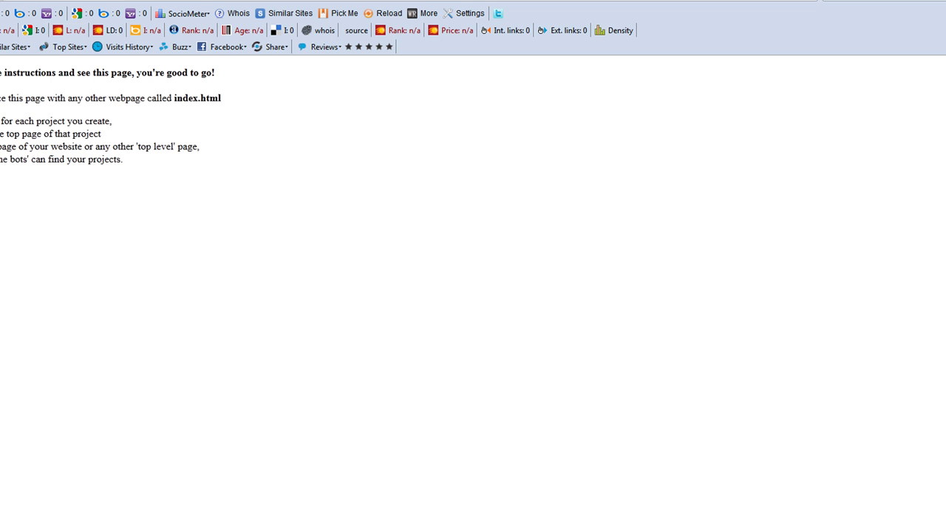
pyautogui.click(46, 2)
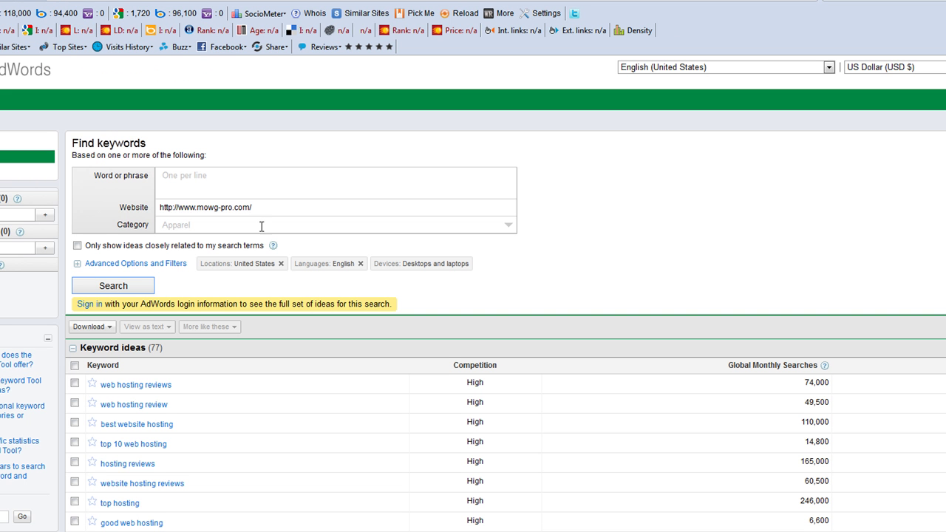
pyautogui.moveTo(275, 213); pyautogui.dragTo(125, 207)
pyautogui.rightClick(214, 212)
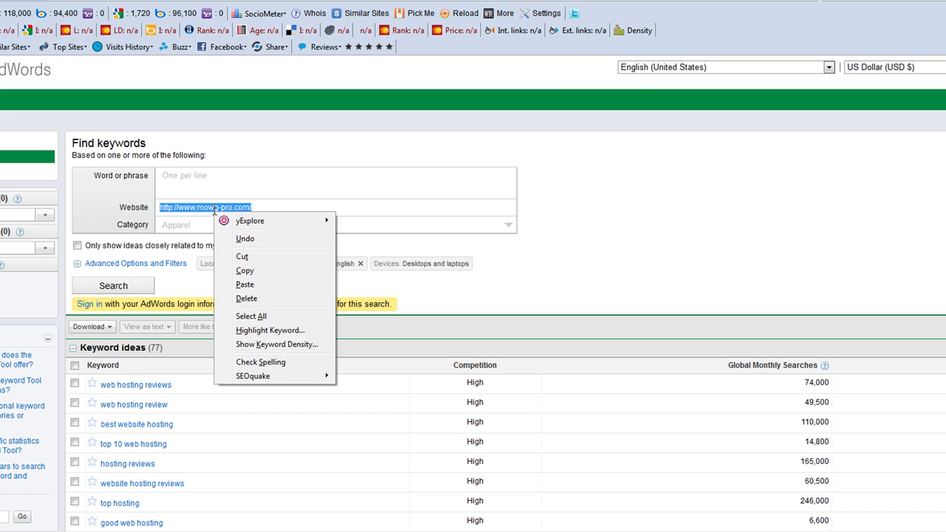
pyautogui.click(245, 285)
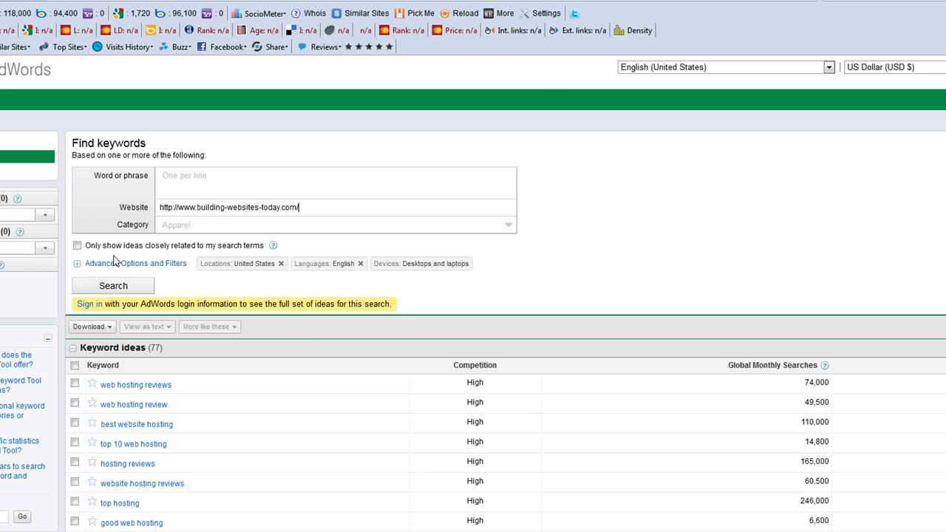
pyautogui.click(96, 290)
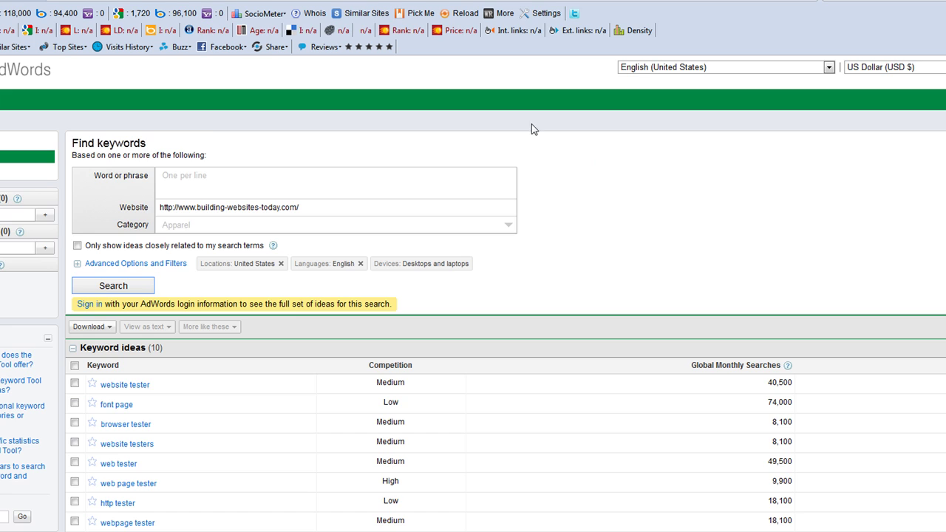
pyautogui.click(71, 2)
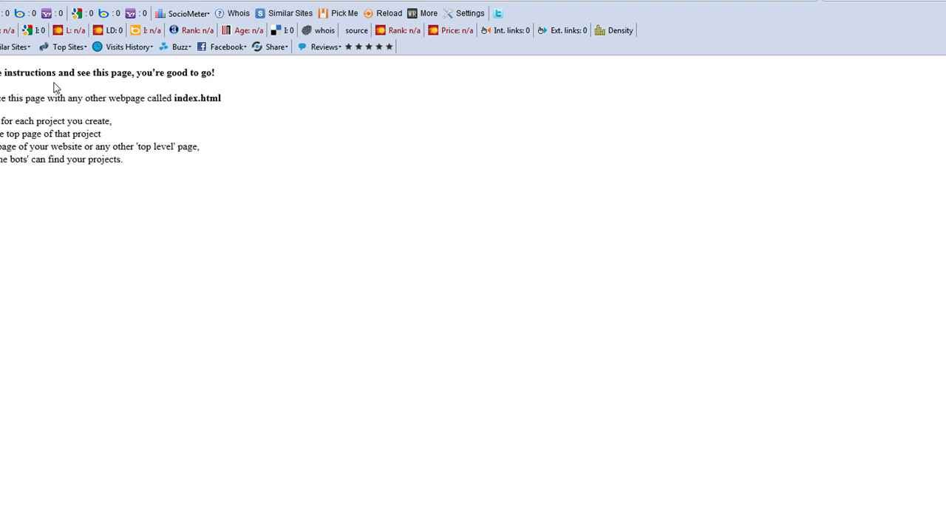
pyautogui.rightClick(80, 0)
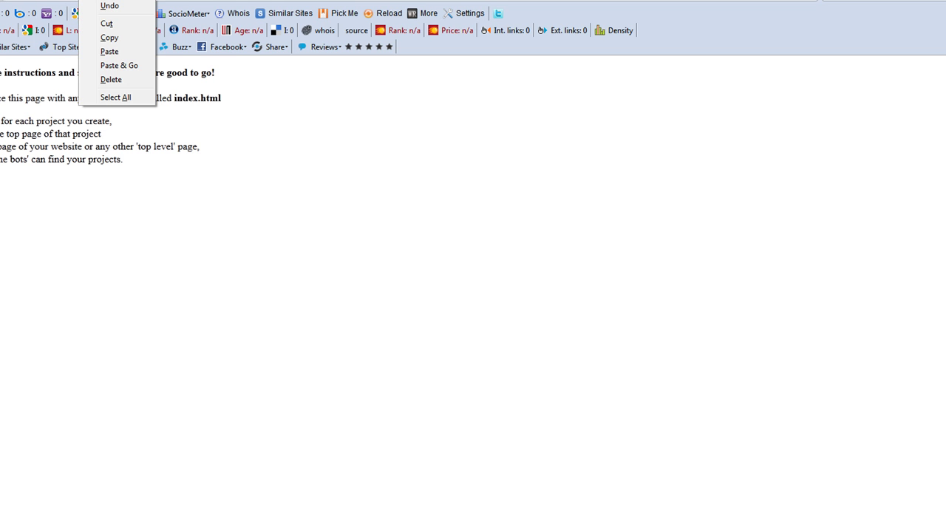
pyautogui.click(120, 38)
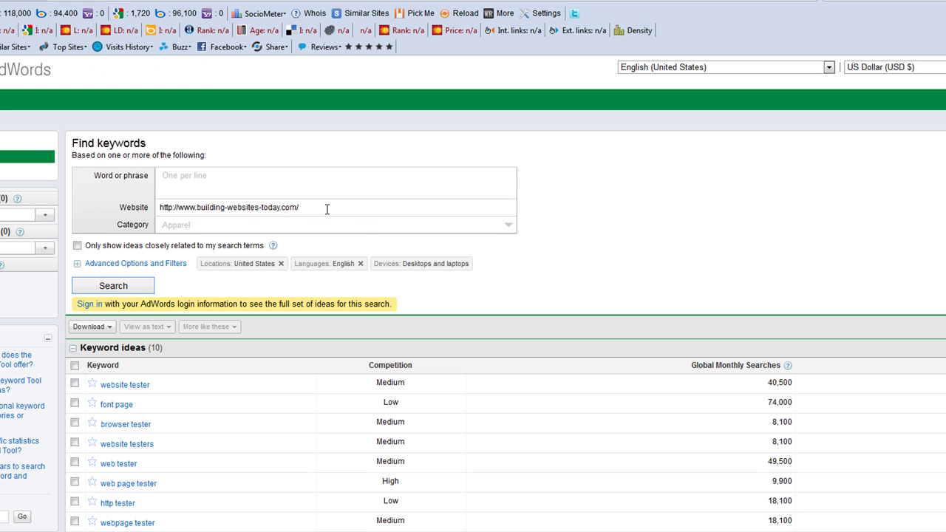
pyautogui.moveTo(328, 209); pyautogui.dragTo(155, 211)
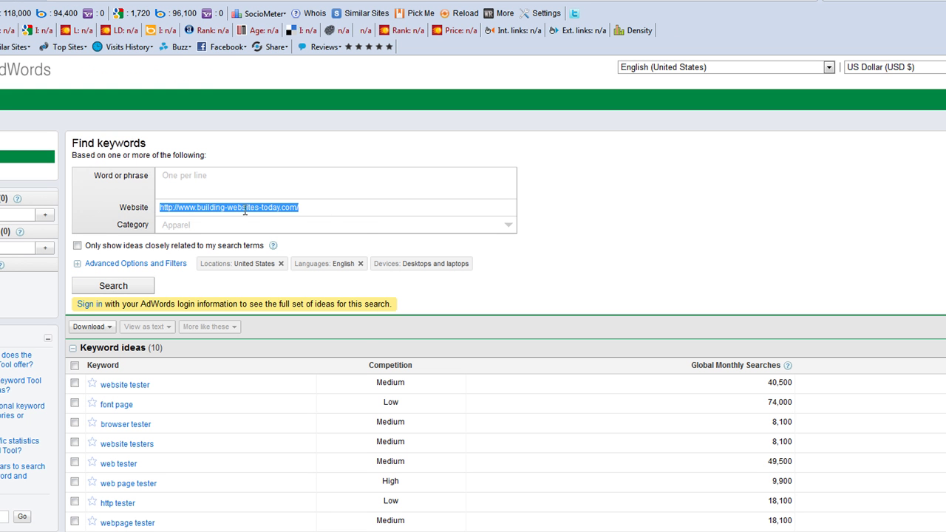
pyautogui.rightClick(245, 212)
pyautogui.click(284, 288)
pyautogui.scroll(-1, 691, 271)
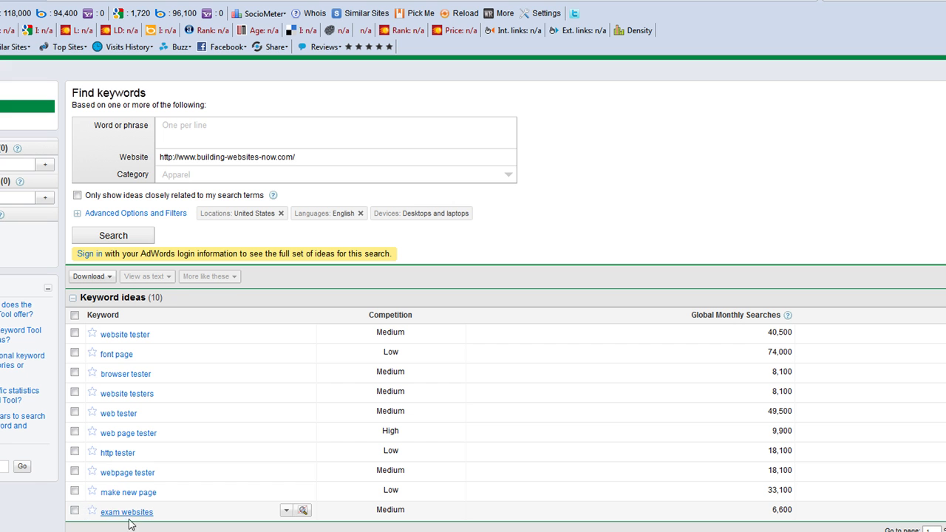
pyautogui.click(124, 241)
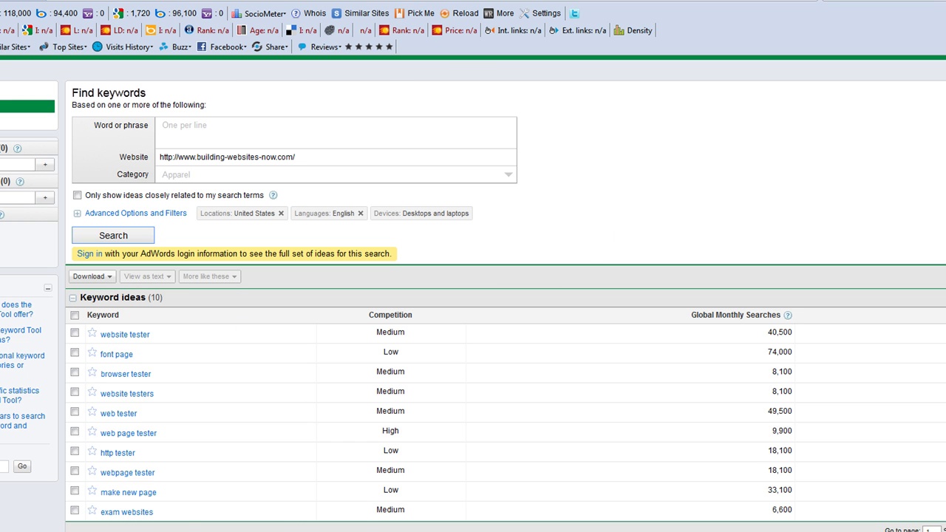
pyautogui.hotkey('ctrl', 'Tab')
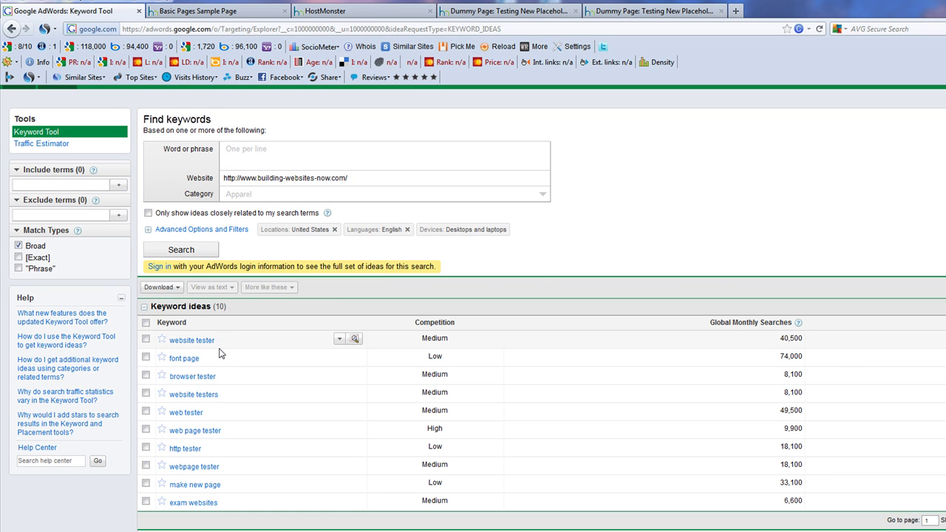
pyautogui.click(531, 11)
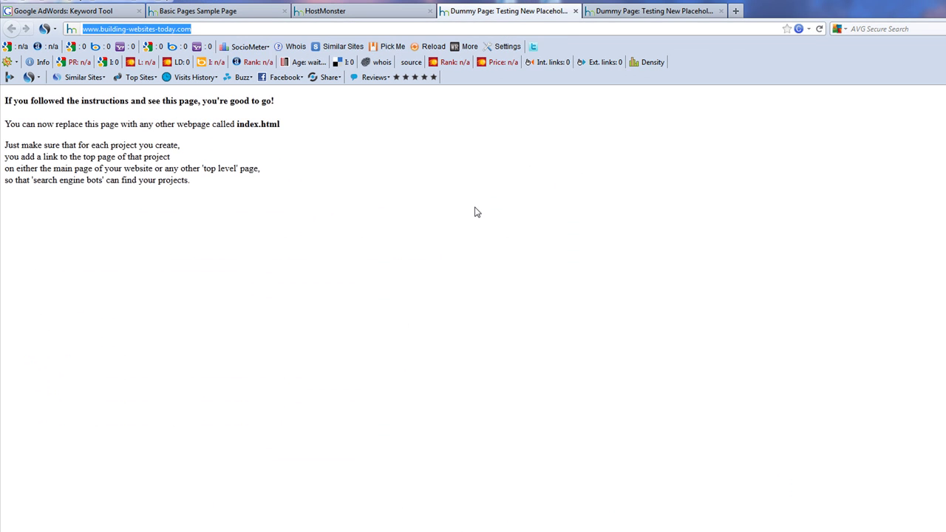
pyautogui.click(67, 12)
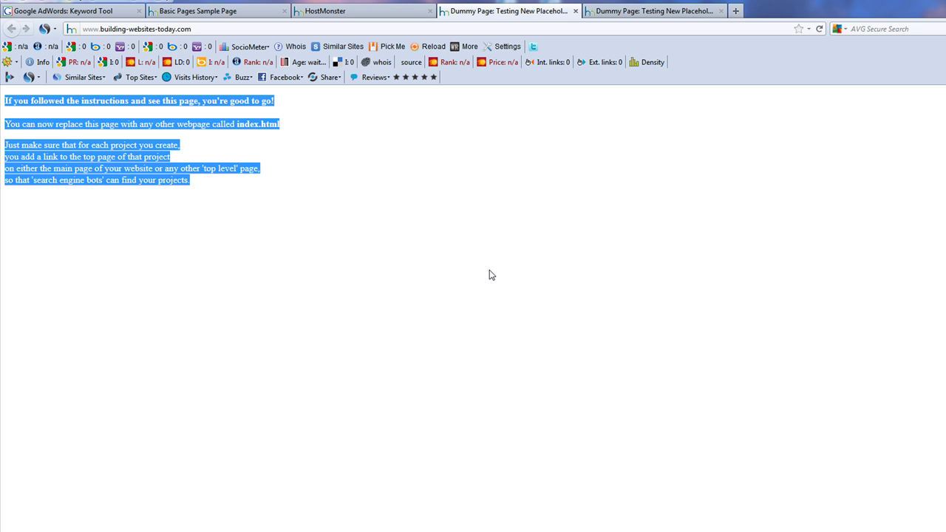
pyautogui.click(488, 275)
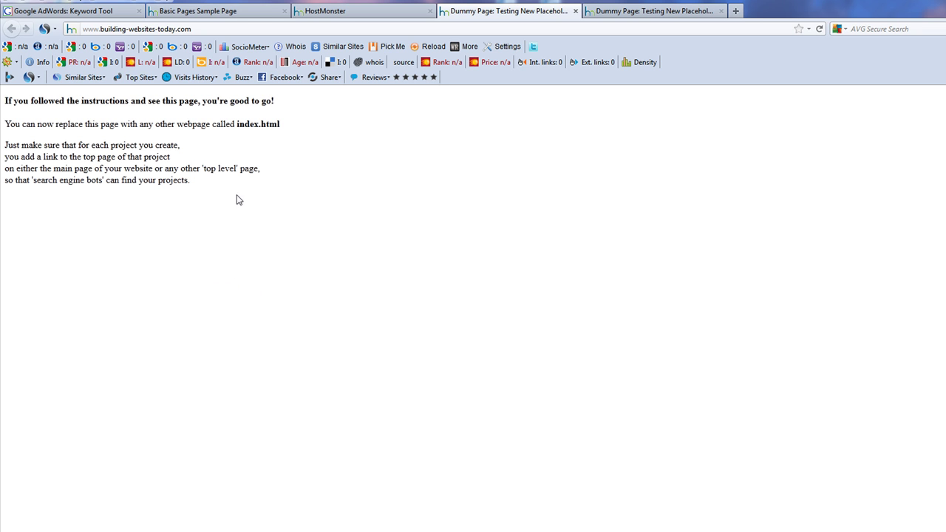
pyautogui.moveTo(180, 178); pyautogui.dragTo(6, 102)
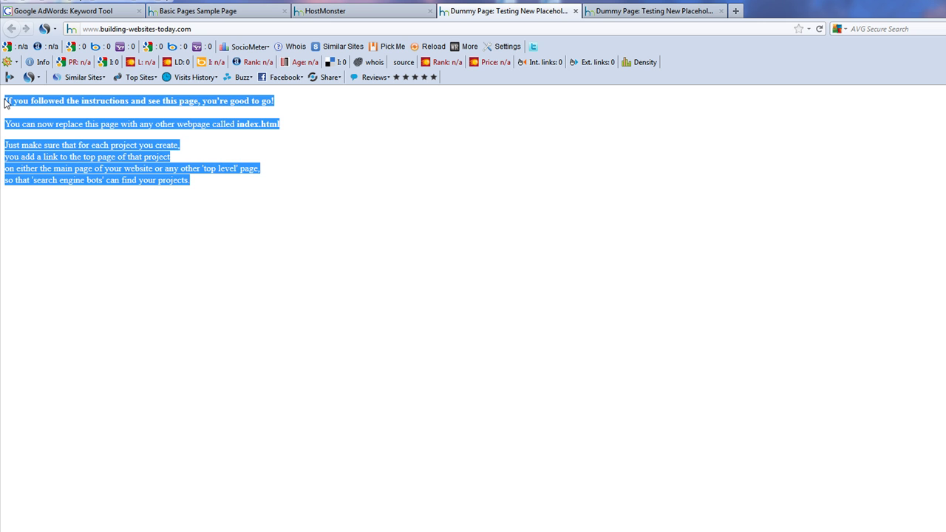
pyautogui.click(351, 267)
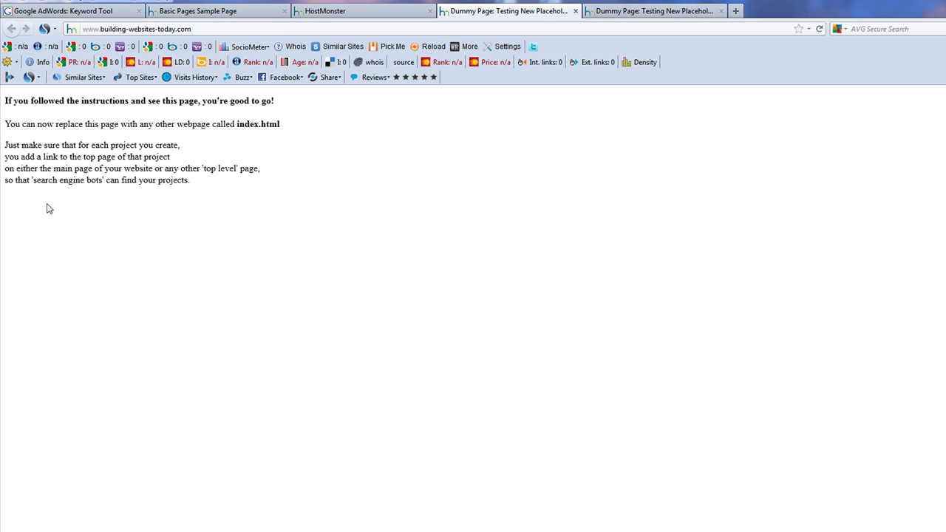
pyautogui.click(95, 11)
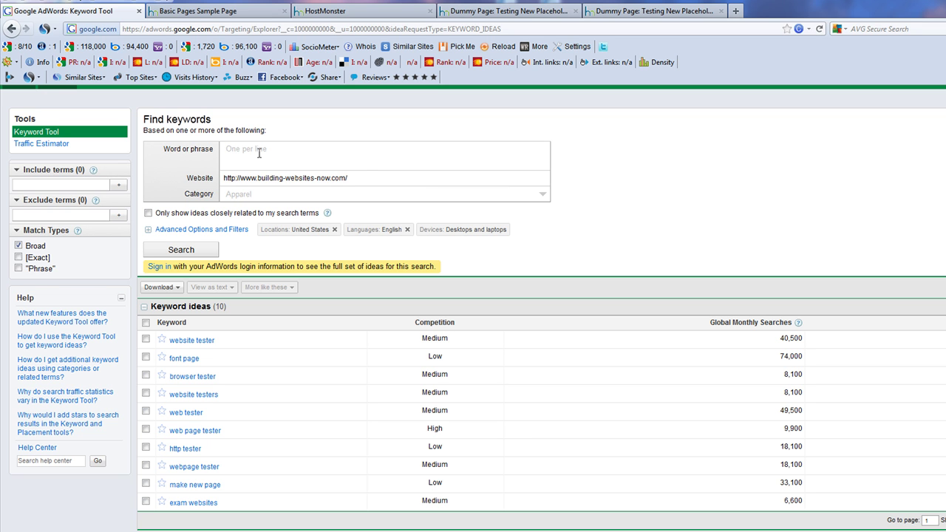
# - Enter 'benton harbor mothers day flowers' in the Word or phrase box
pyautogui.moveTo(367, 178); pyautogui.dragTo(222, 178)
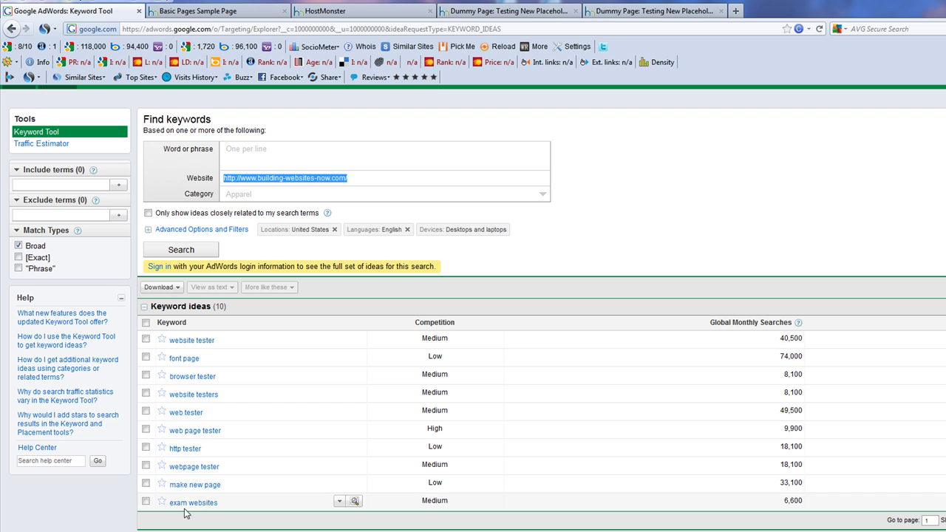
pyautogui.click(259, 152)
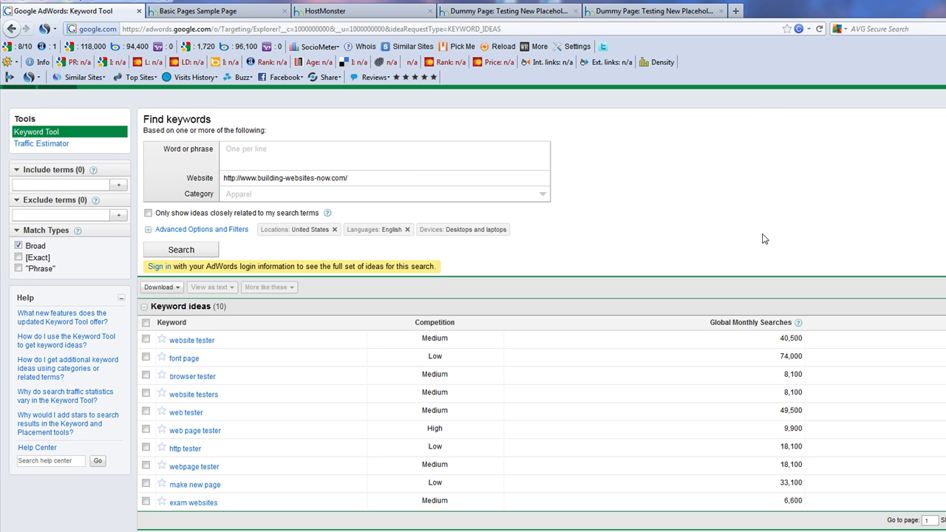
pyautogui.write('benton harbor mothers day ')
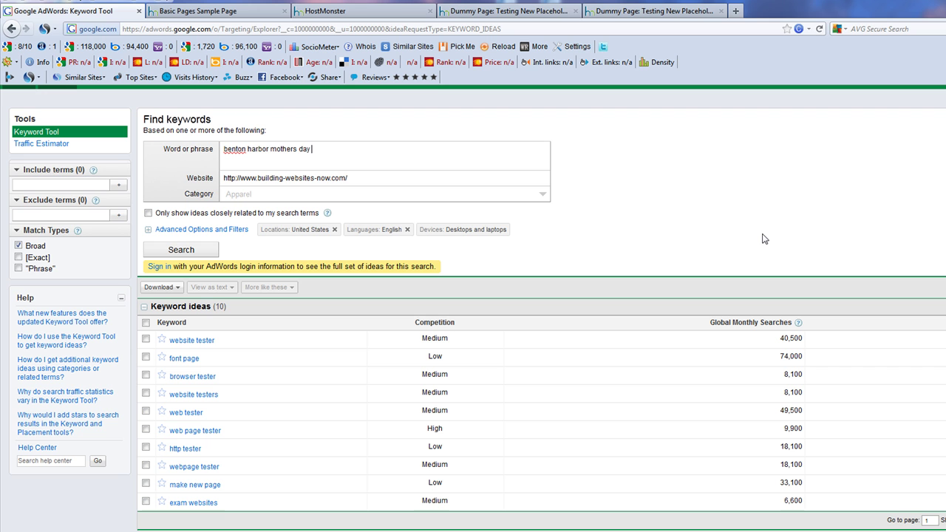
pyautogui.write('flowers')
# - Highlight parts of the phrase, 'mothers day flowers' and 'benton harbor', and the website URL
pyautogui.moveTo(353, 153); pyautogui.dragTo(200, 153)
pyautogui.moveTo(374, 178); pyautogui.dragTo(148, 172)
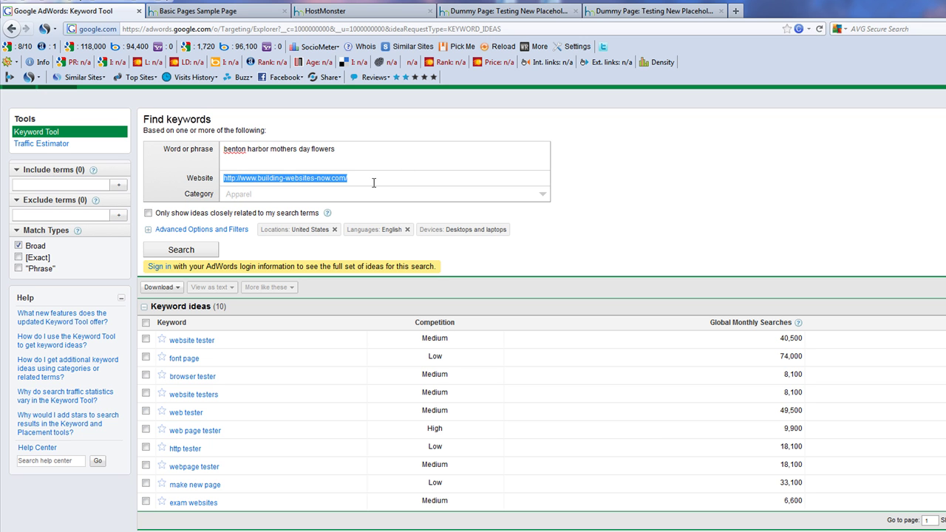
pyautogui.click(374, 182)
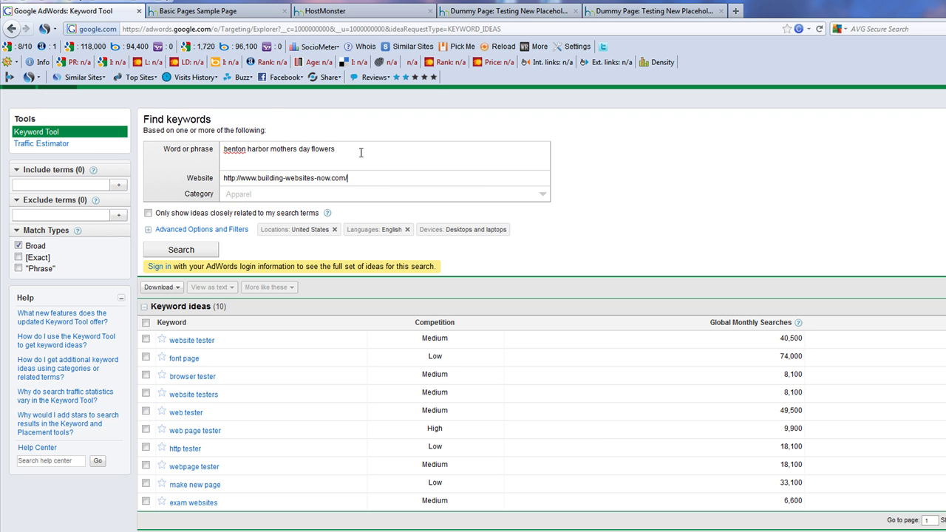
pyautogui.moveTo(337, 149); pyautogui.dragTo(270, 149)
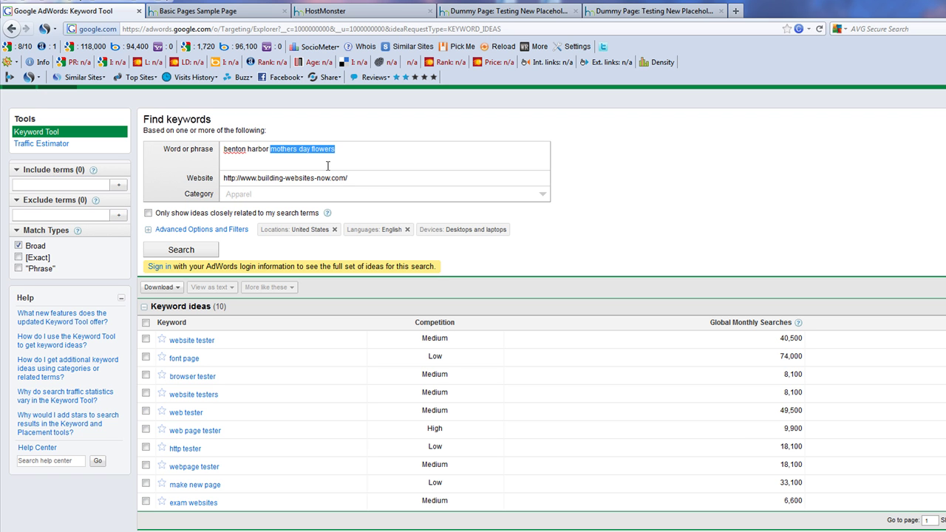
pyautogui.click(303, 163)
pyautogui.click(267, 149)
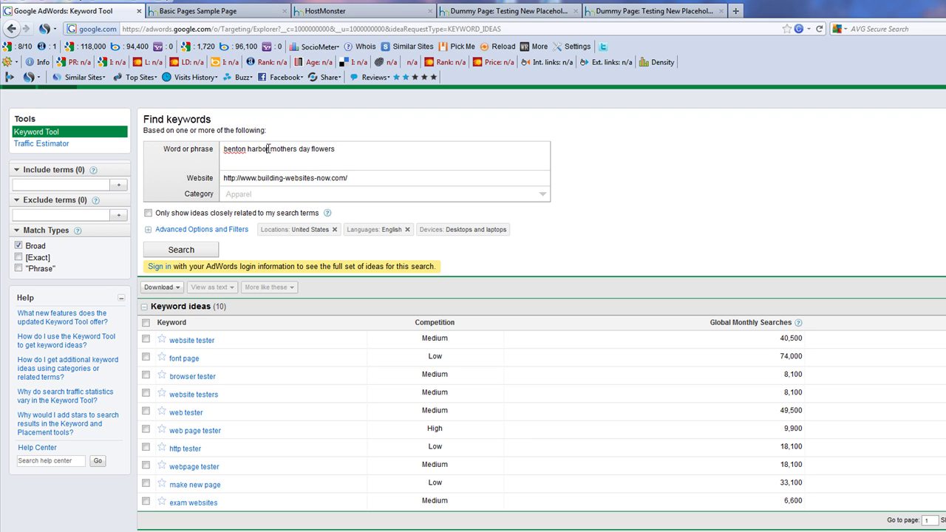
pyautogui.moveTo(268, 150); pyautogui.dragTo(223, 150)
pyautogui.click(386, 163)
# - Look over the placeholder test page's text, then return to the AdWords Keyword Tool
pyautogui.click(503, 11)
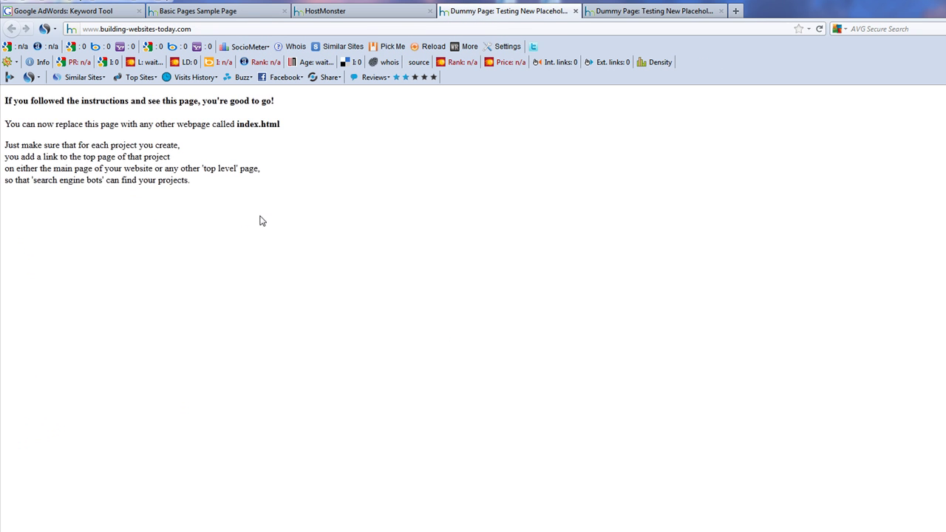
pyautogui.moveTo(260, 220); pyautogui.dragTo(5, 103)
pyautogui.click(331, 225)
pyautogui.click(84, 13)
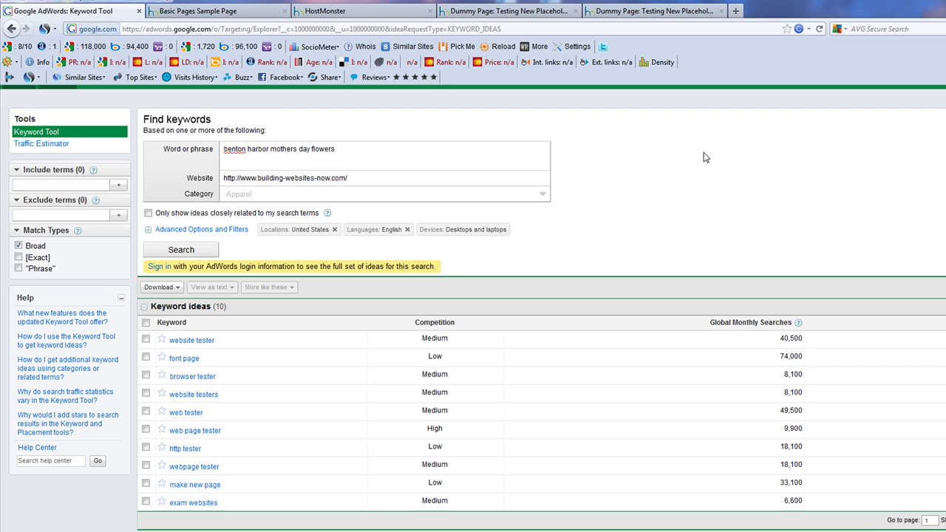
pyautogui.moveTo(367, 178); pyautogui.dragTo(220, 179)
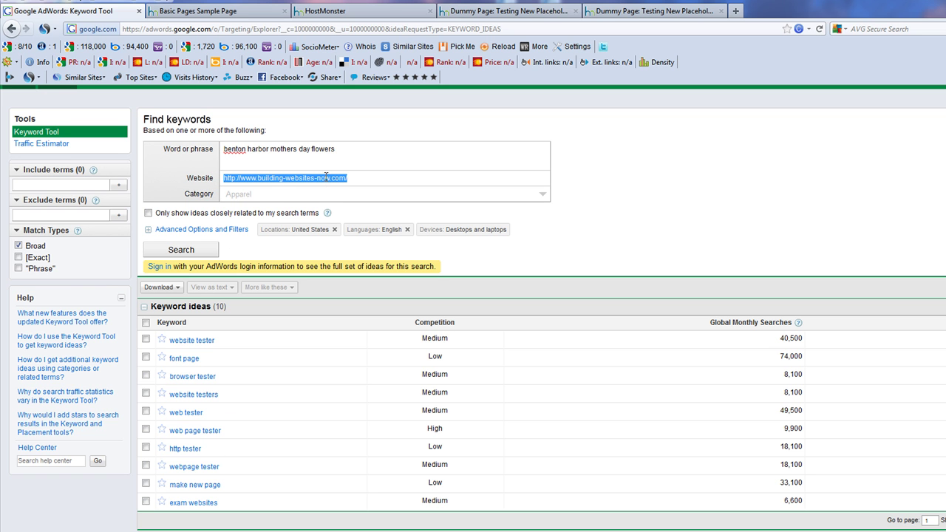
pyautogui.click(376, 178)
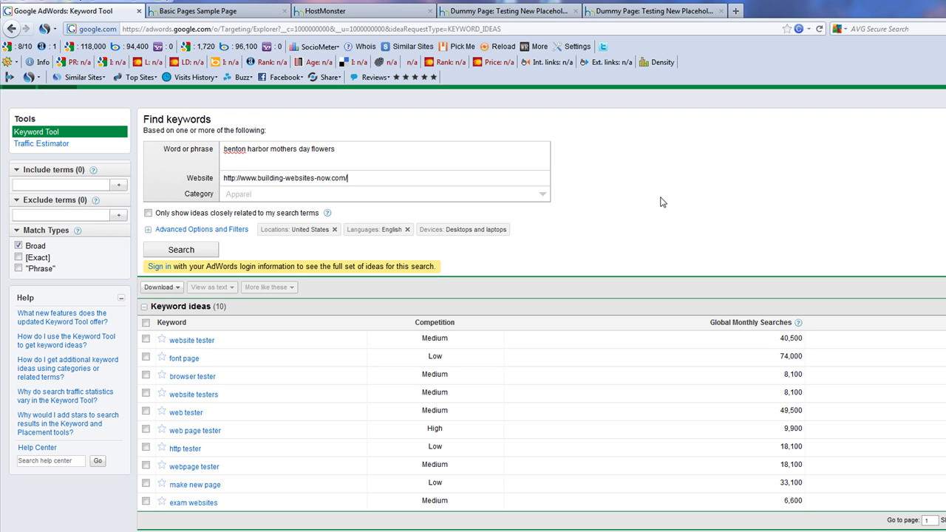
pyautogui.write('mothers-day-flowers.html')
pyautogui.moveTo(441, 177); pyautogui.dragTo(222, 178)
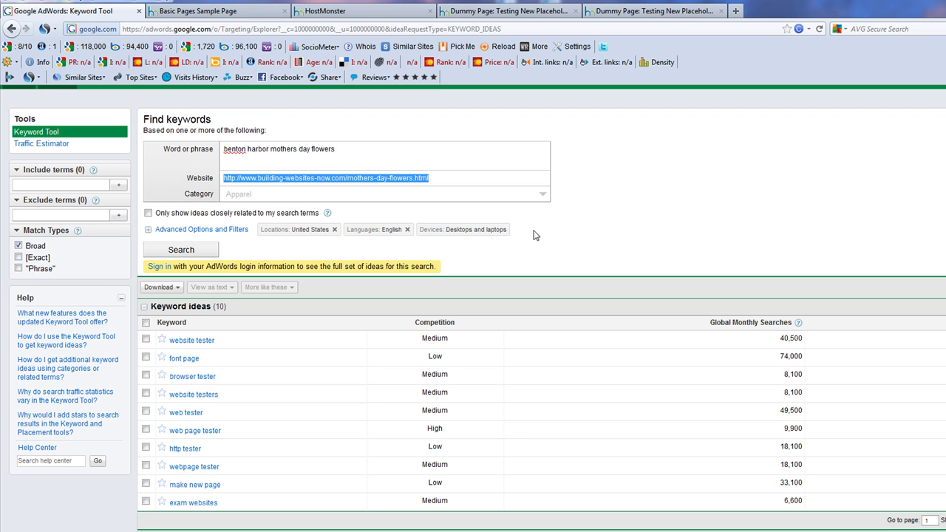
pyautogui.click(445, 182)
pyautogui.moveTo(444, 181); pyautogui.dragTo(222, 179)
pyautogui.click(510, 177)
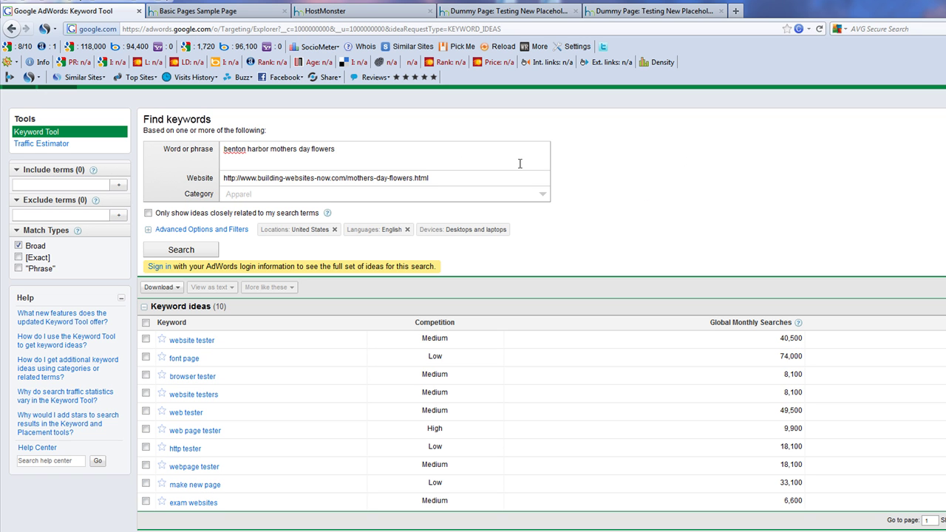
# - Replace mothers-day-flowers.html with forex-stuff.html in the Website URL
pyautogui.moveTo(465, 178); pyautogui.dragTo(193, 179)
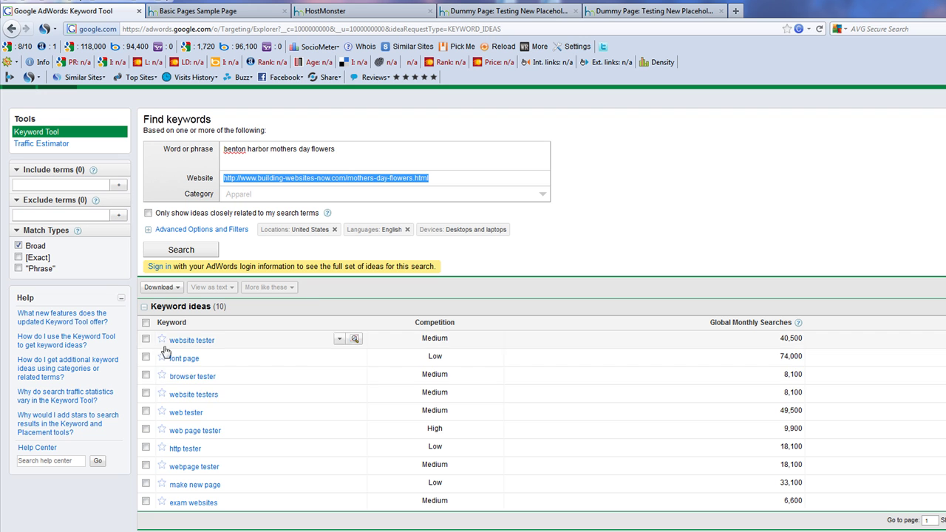
pyautogui.click(687, 188)
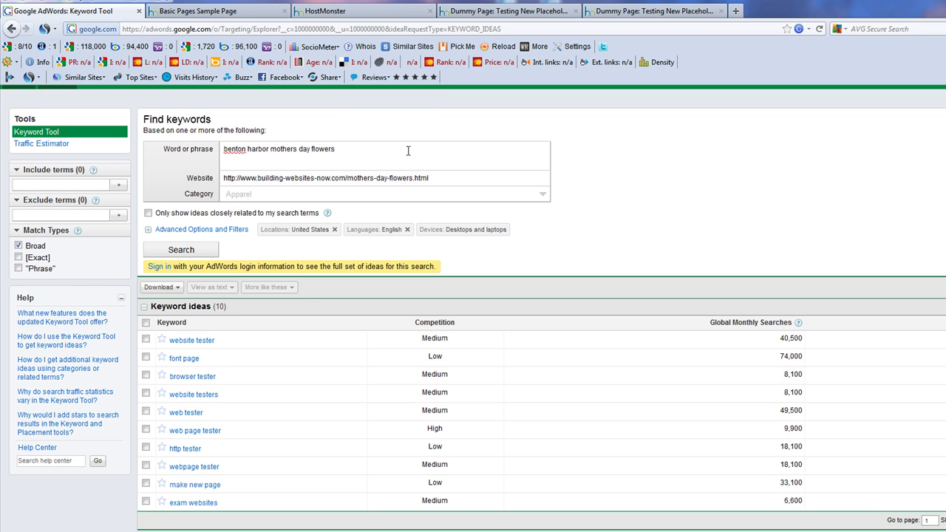
pyautogui.moveTo(463, 177); pyautogui.dragTo(347, 181)
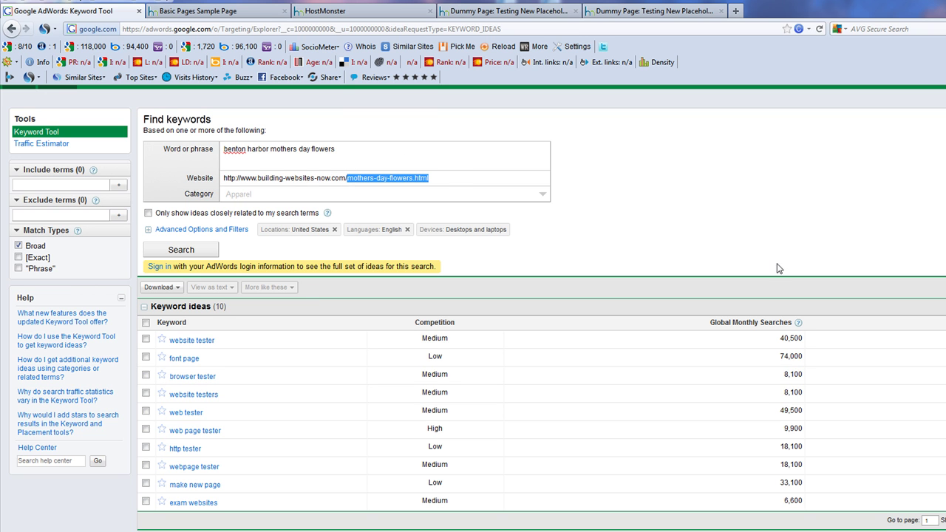
pyautogui.press('BackSpace')
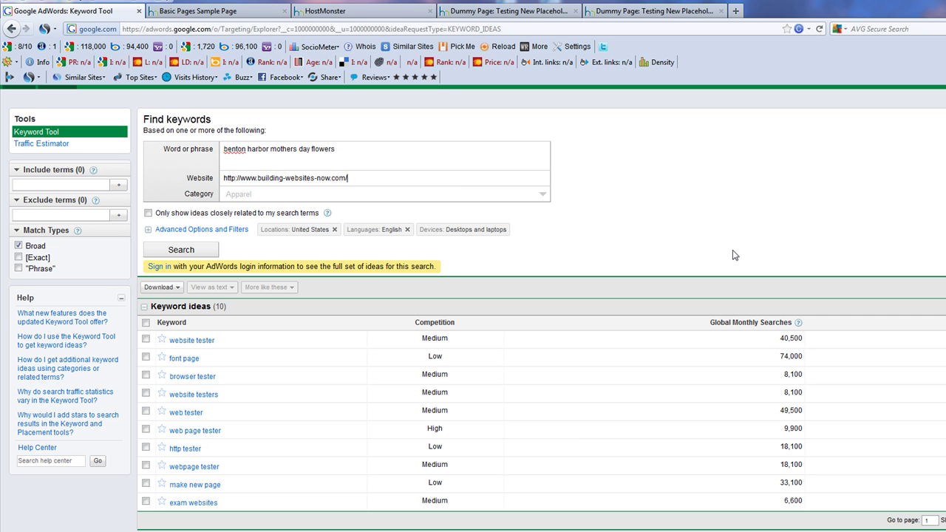
pyautogui.write('forex-stuff.html')
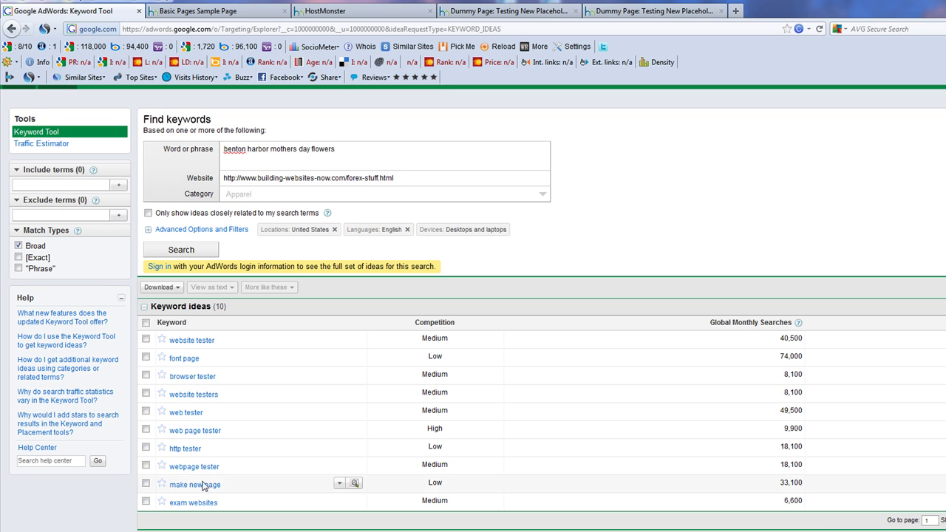
# - Highlight the updated forex-stuff.html Website URL to review it
pyautogui.moveTo(430, 179); pyautogui.dragTo(223, 219)
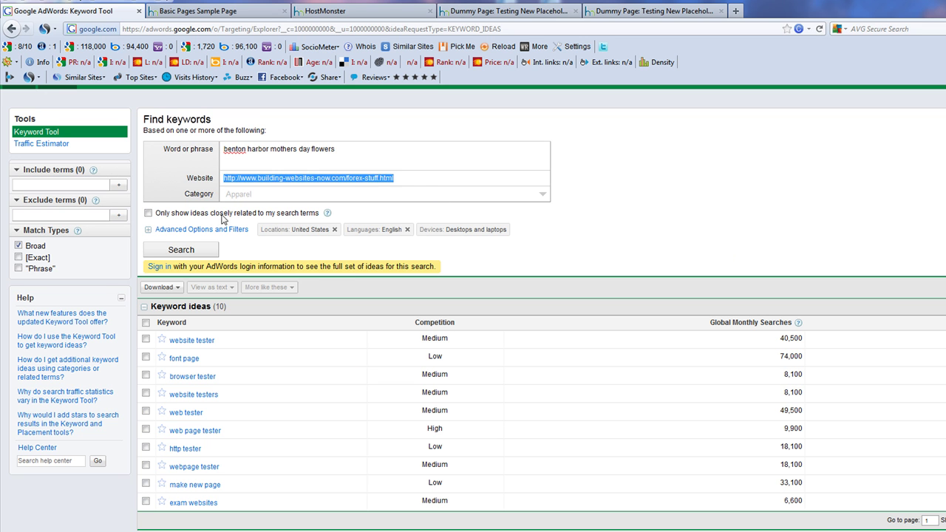
pyautogui.click(743, 147)
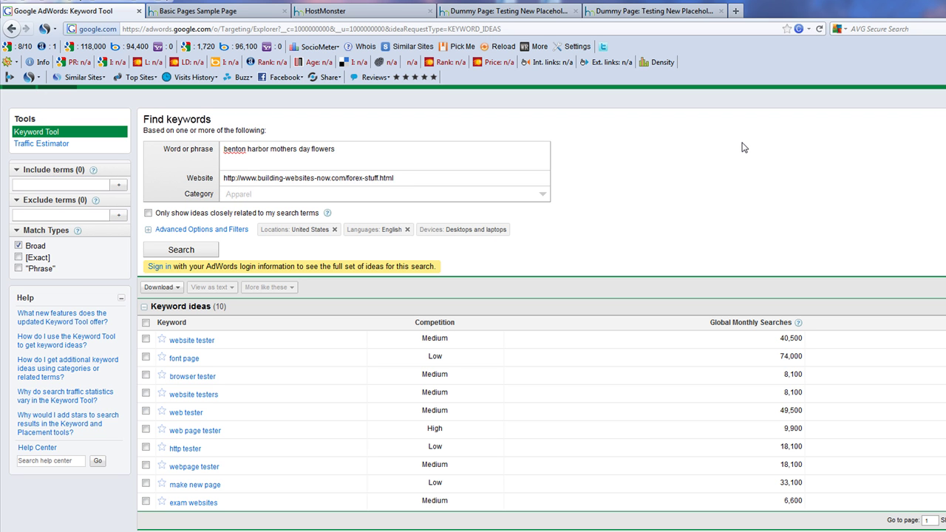
pyautogui.tripleClick(348, 178)
pyautogui.moveTo(360, 178); pyautogui.dragTo(414, 178)
pyautogui.click(416, 182)
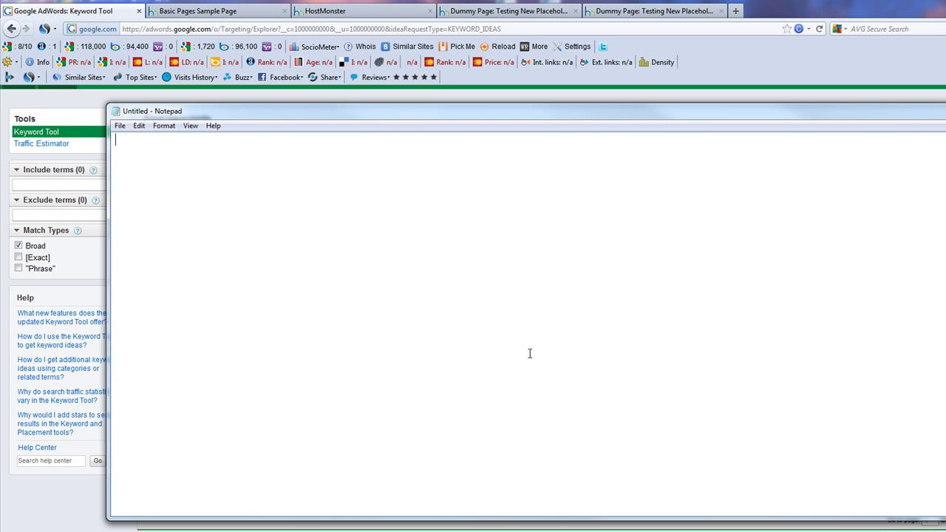
# - List mowgpro.com, forklifts.mowgpro.com and forex-stuff.mowgpro.com on consecutive lines in Notepad
pyautogui.write('mowgpro.com')
pyautogui.press('Return')
pyautogui.press('Return')
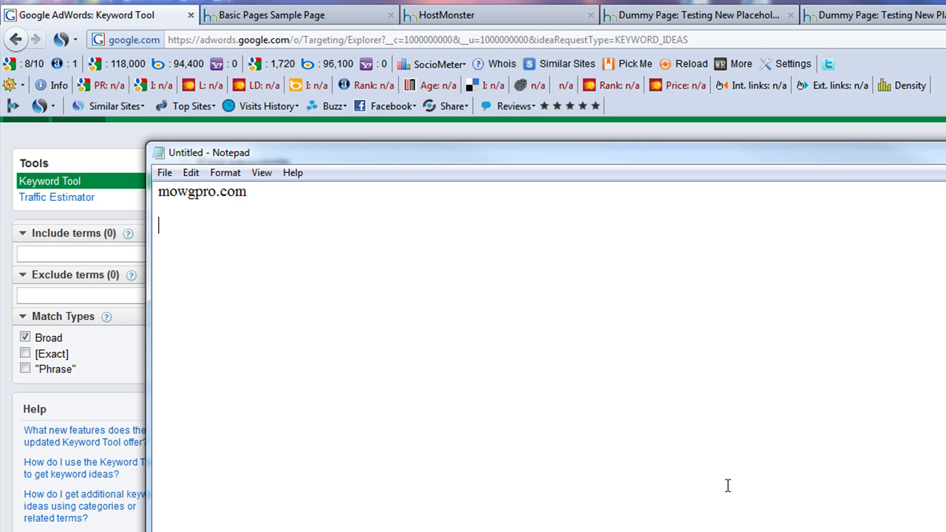
pyautogui.write('forklifts.mowgpro.com')
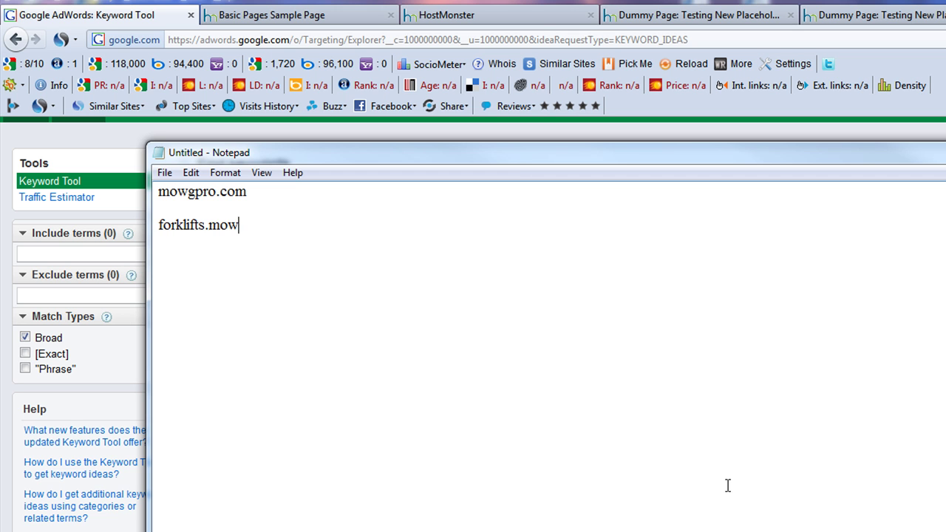
pyautogui.press('Return')
pyautogui.press('Return')
pyautogui.write('fores')
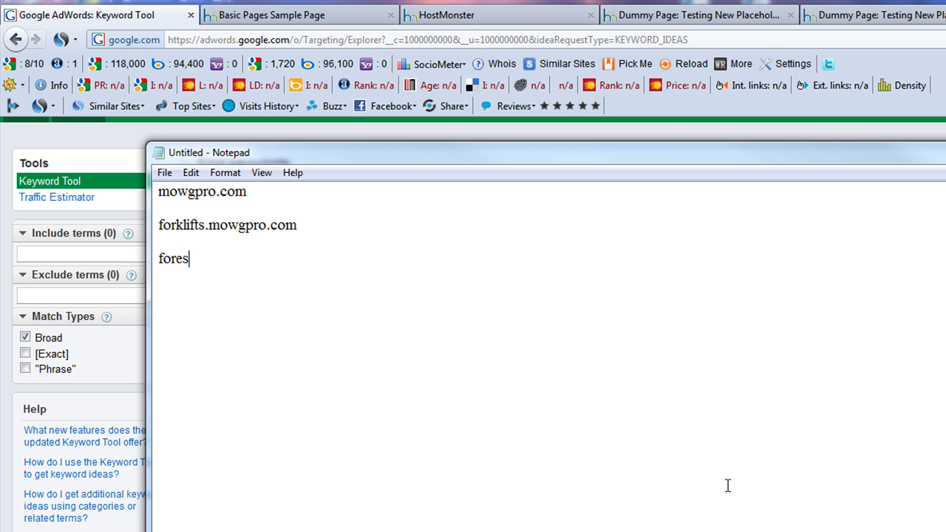
pyautogui.press('BackSpace')
pyautogui.write('x-stuff.mowgpro.com')
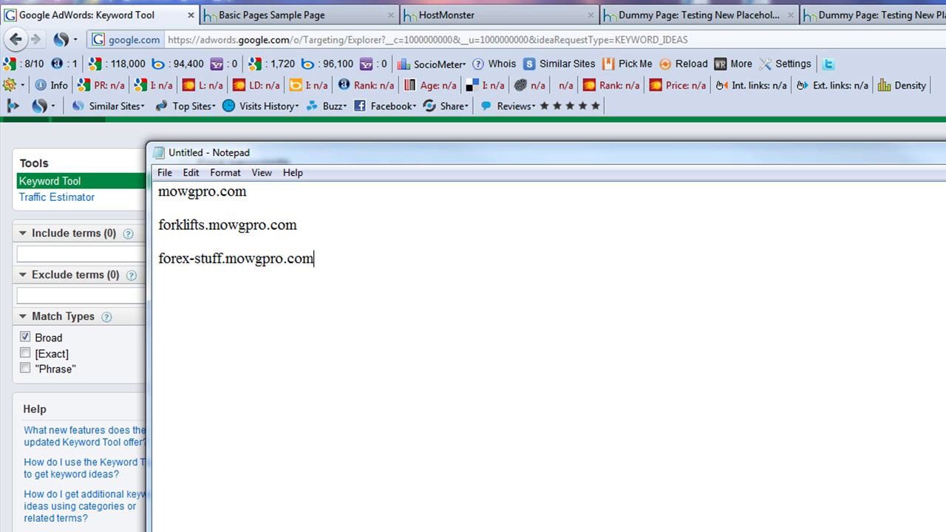
pyautogui.press('Return')
pyautogui.click(261, 226)
pyautogui.click(335, 224)
pyautogui.press('Delete')
pyautogui.click(310, 329)
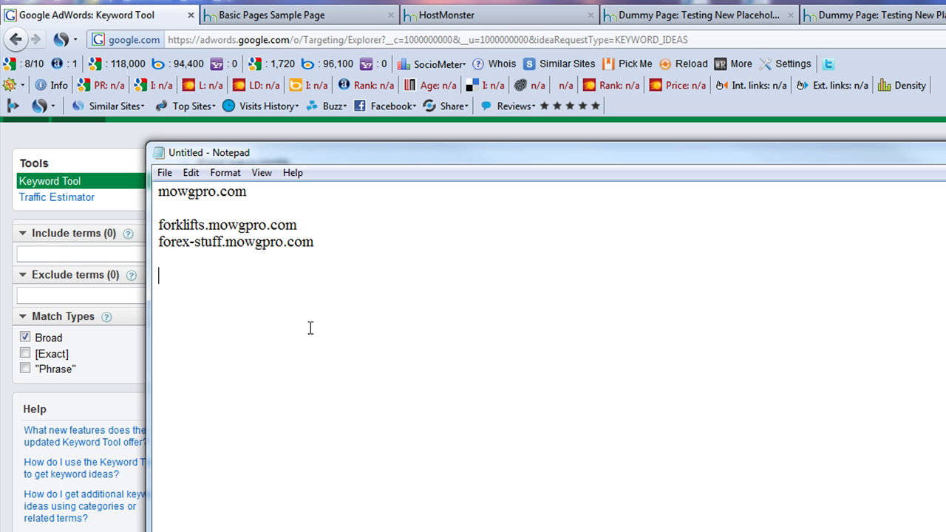
# - Highlight the two subdomain lines, then close Notepad without saving
pyautogui.moveTo(327, 244); pyautogui.dragTo(157, 225)
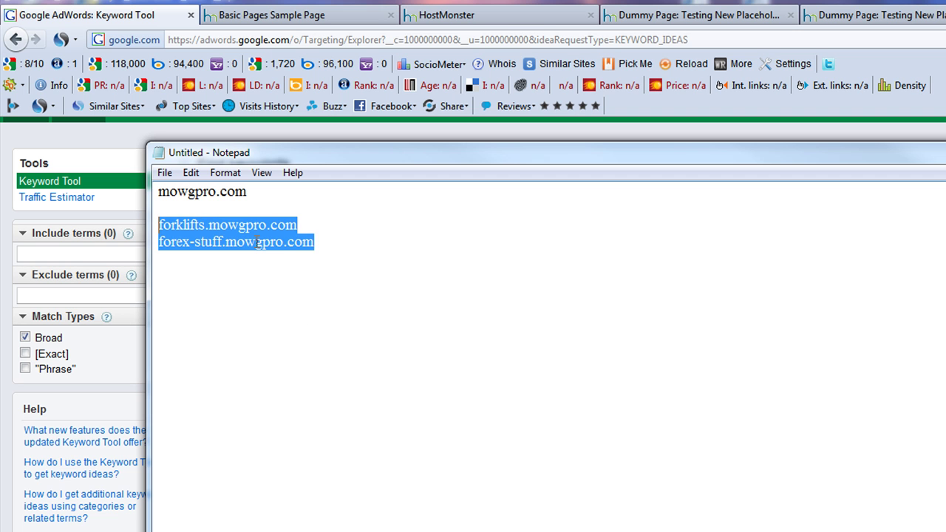
pyautogui.click(198, 267)
pyautogui.moveTo(305, 224); pyautogui.dragTo(157, 225)
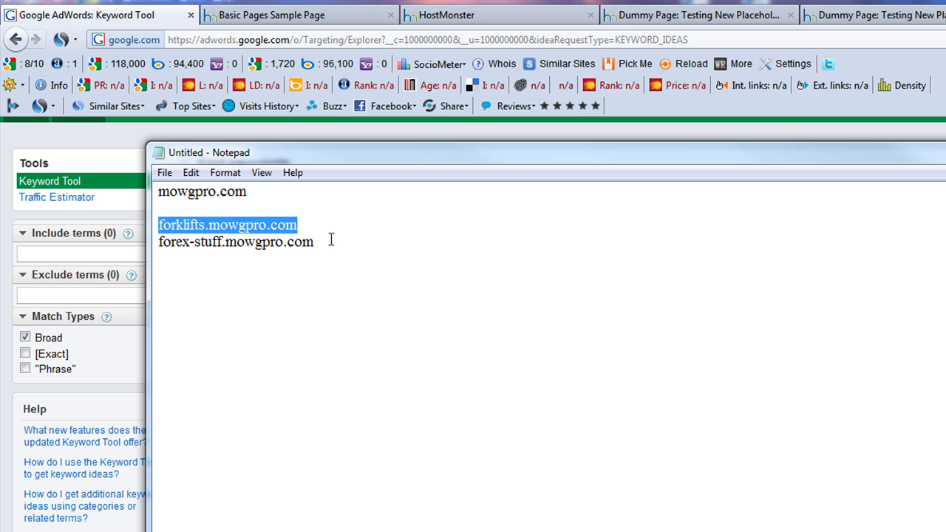
pyautogui.click(303, 241)
pyautogui.moveTo(303, 241); pyautogui.dragTo(157, 242)
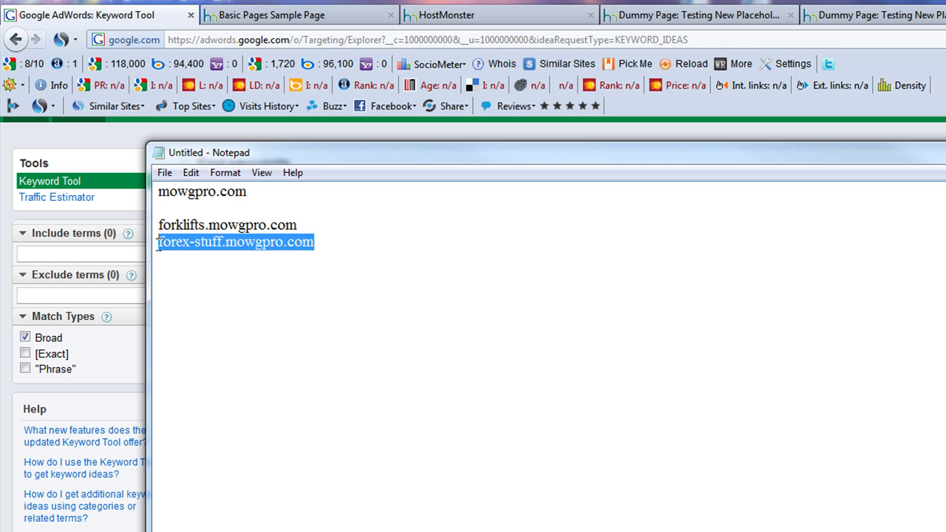
pyautogui.click(290, 286)
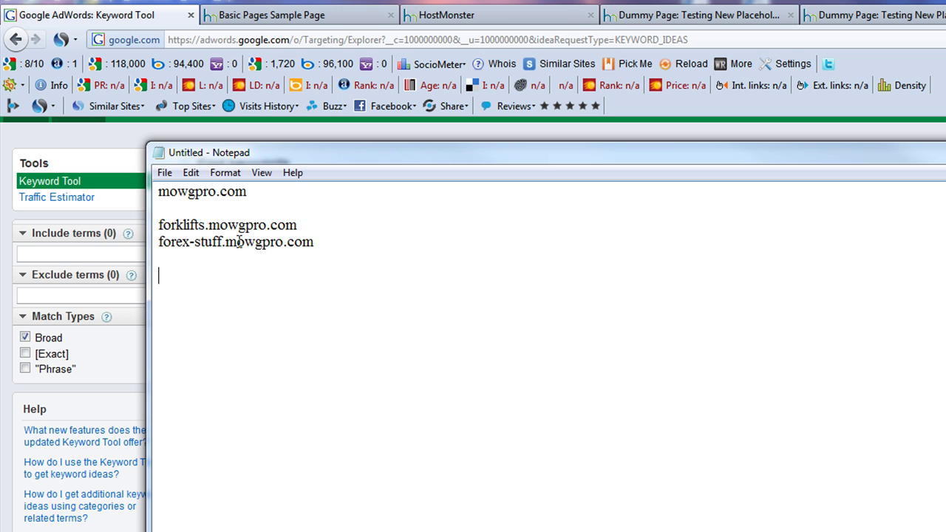
pyautogui.moveTo(319, 226); pyautogui.dragTo(157, 227)
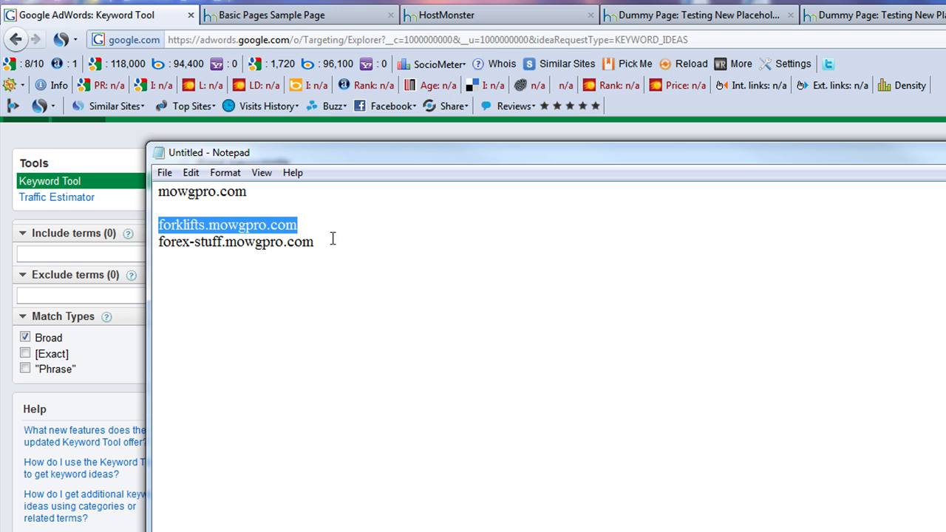
pyautogui.moveTo(331, 239); pyautogui.dragTo(155, 249)
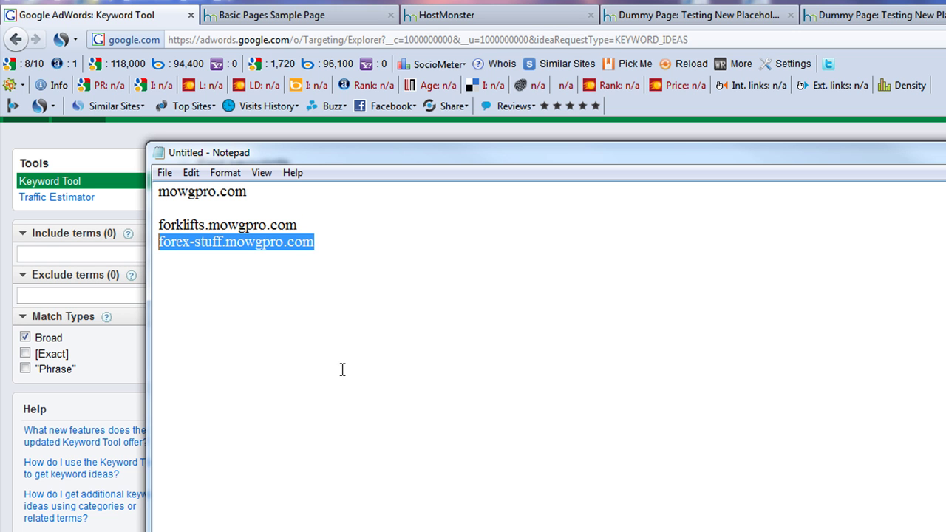
pyautogui.click(383, 288)
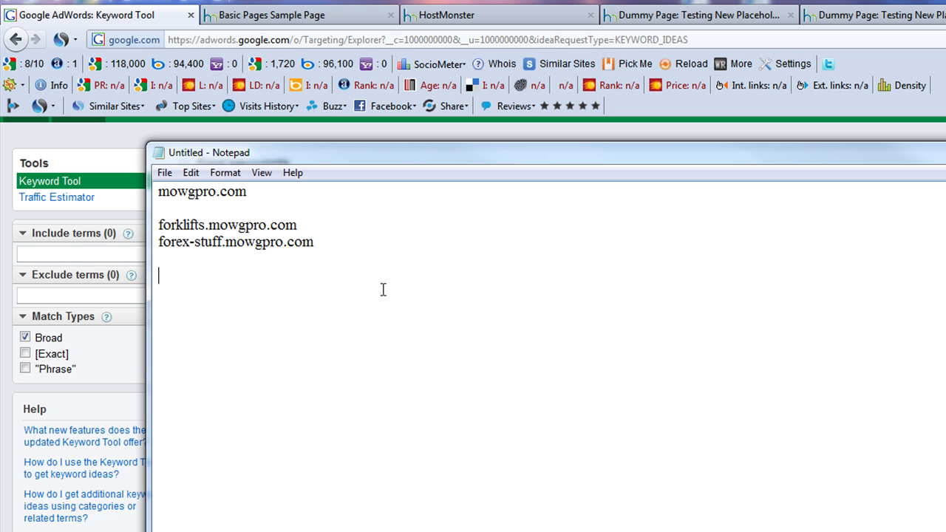
pyautogui.moveTo(315, 242); pyautogui.dragTo(158, 224)
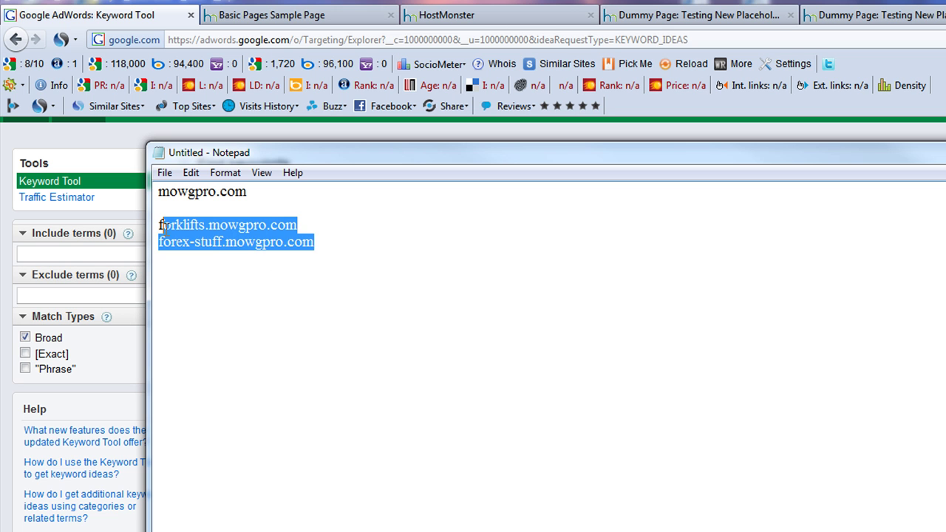
pyautogui.click(437, 329)
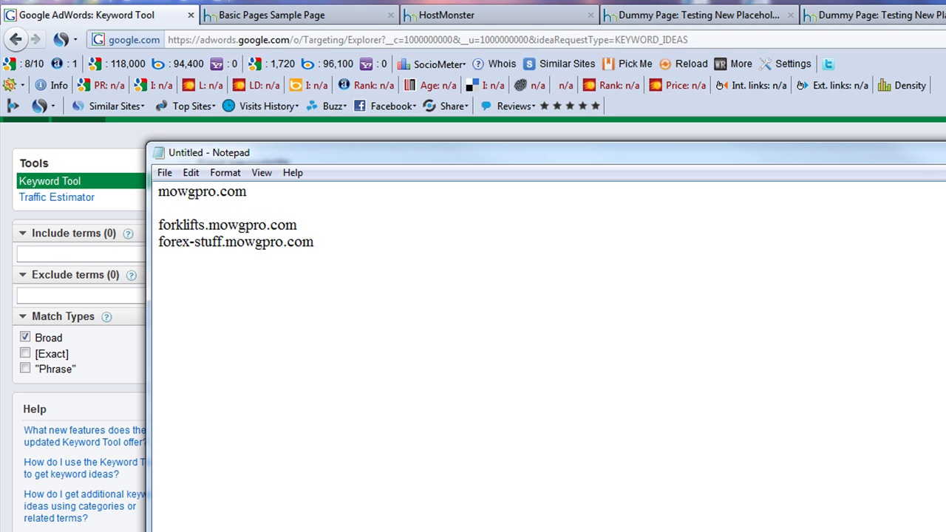
pyautogui.hotkey('alt', 'F4')
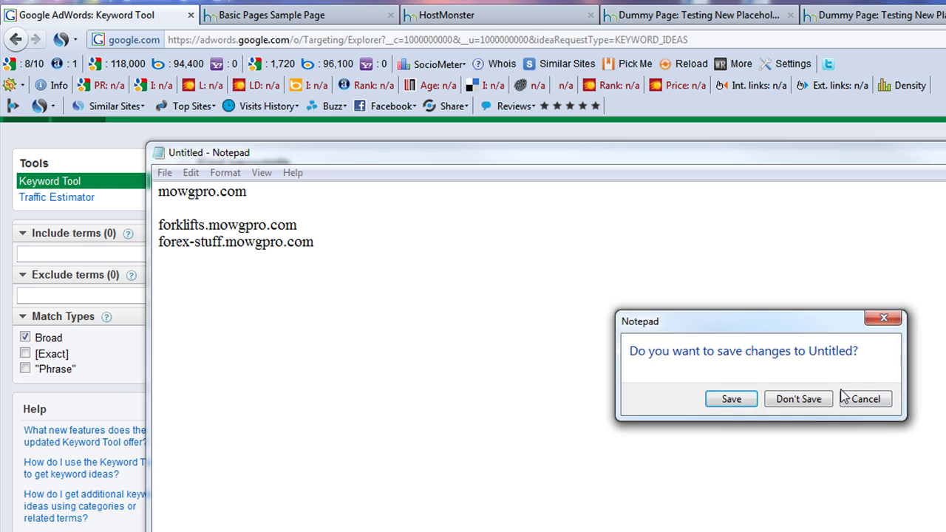
pyautogui.click(816, 401)
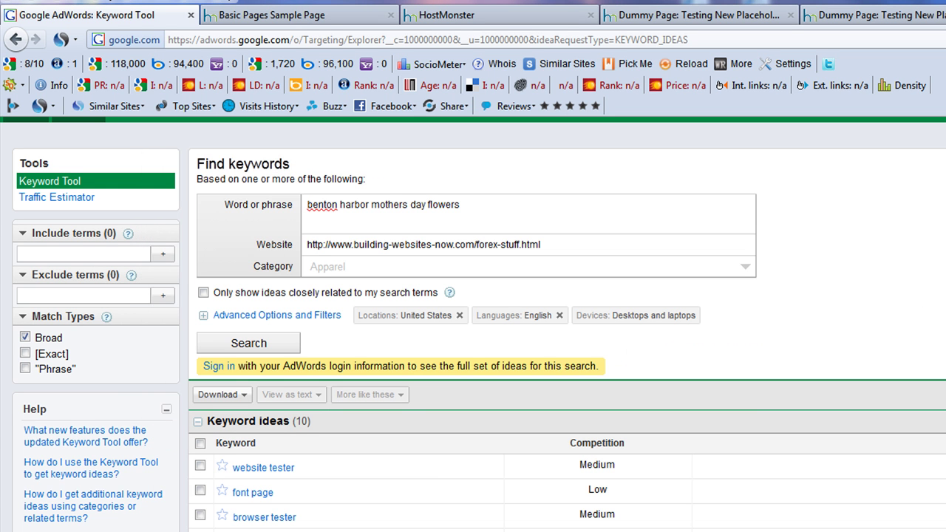